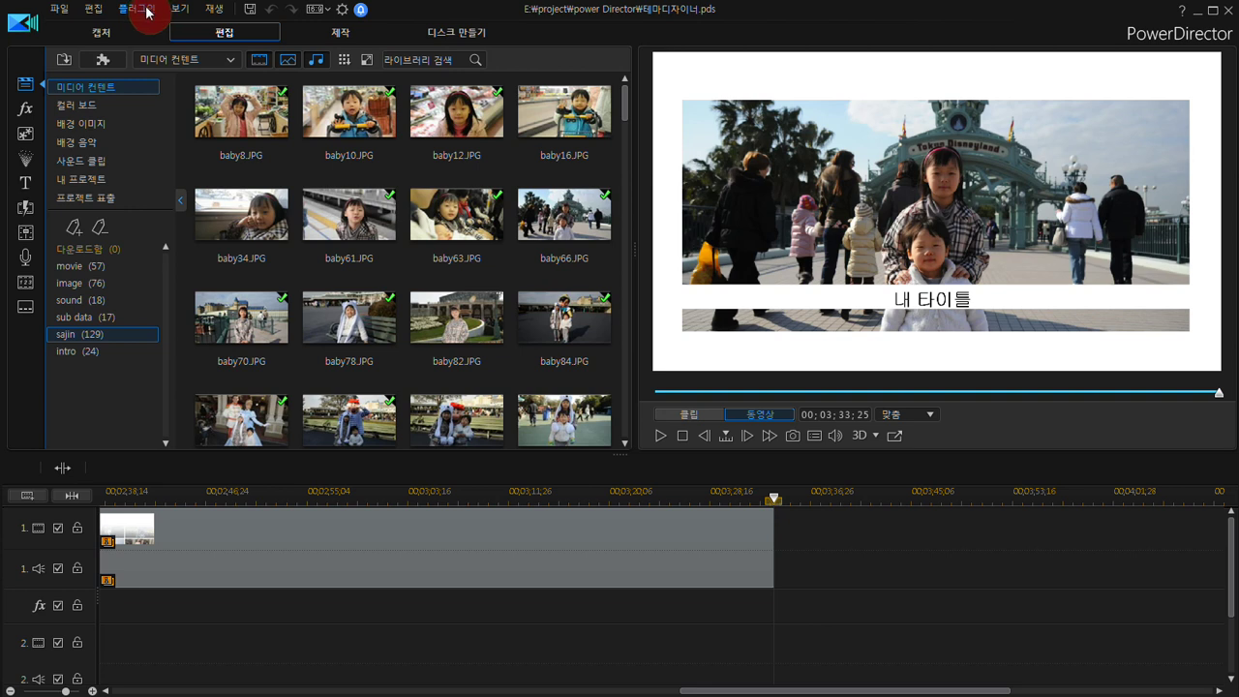
Step: Start the Slideshow Creator and import the photos from sajin_67.jpg through the last image in the D:\souse\garo\sajin folder
click(144, 10)
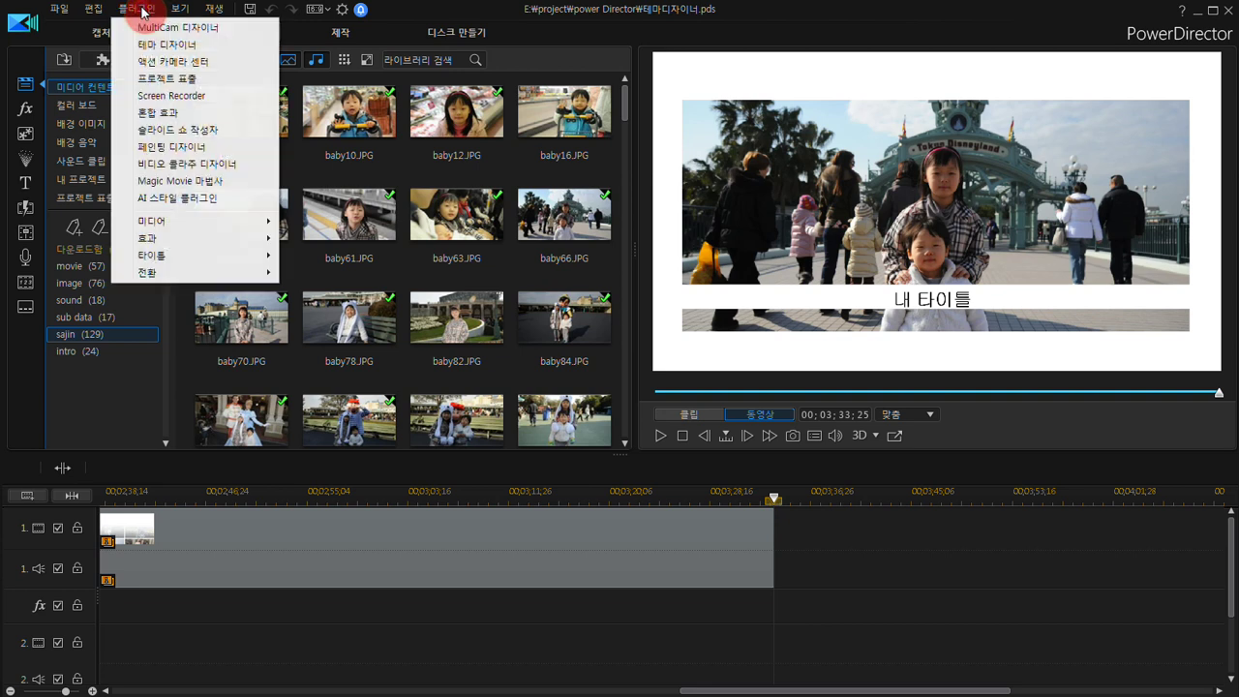
click(208, 135)
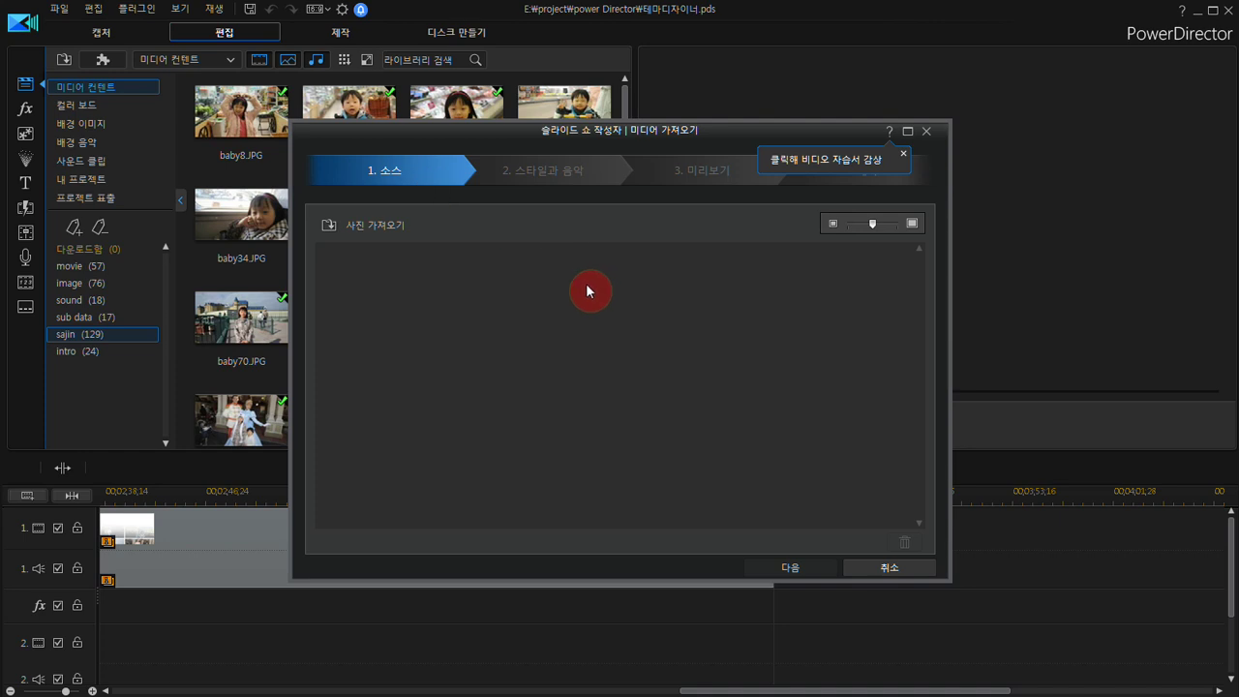
click(382, 231)
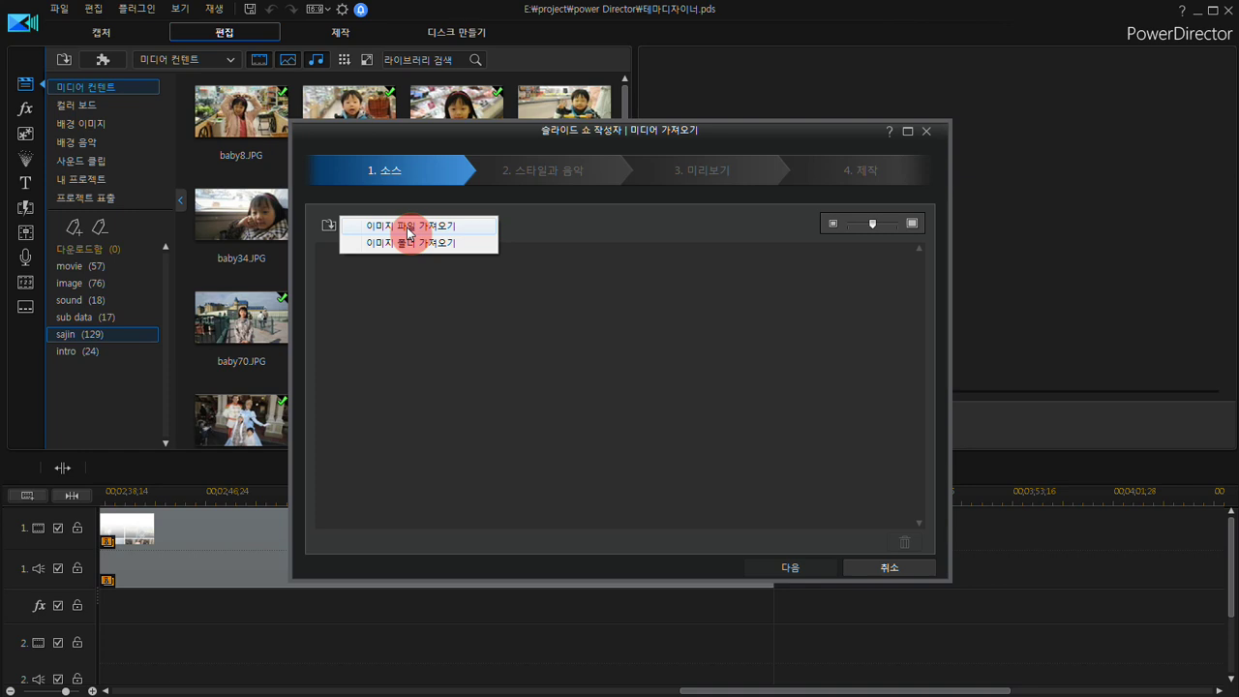
click(408, 230)
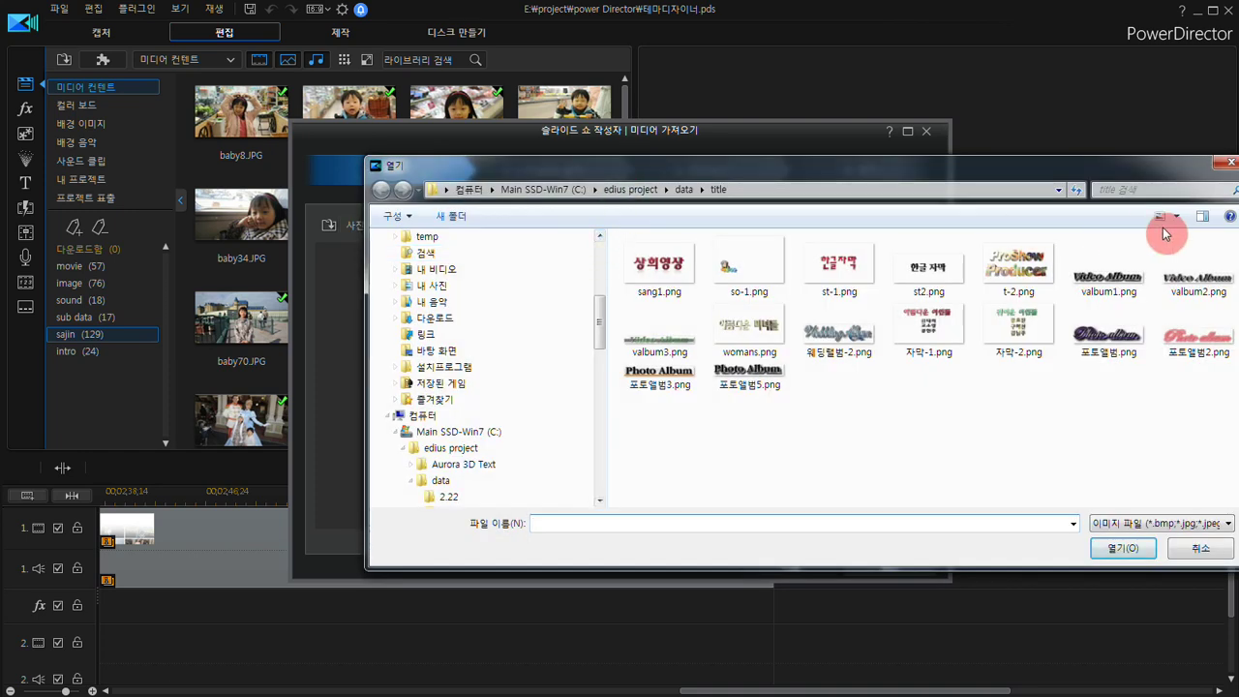
drag(1236, 222, 1209, 223)
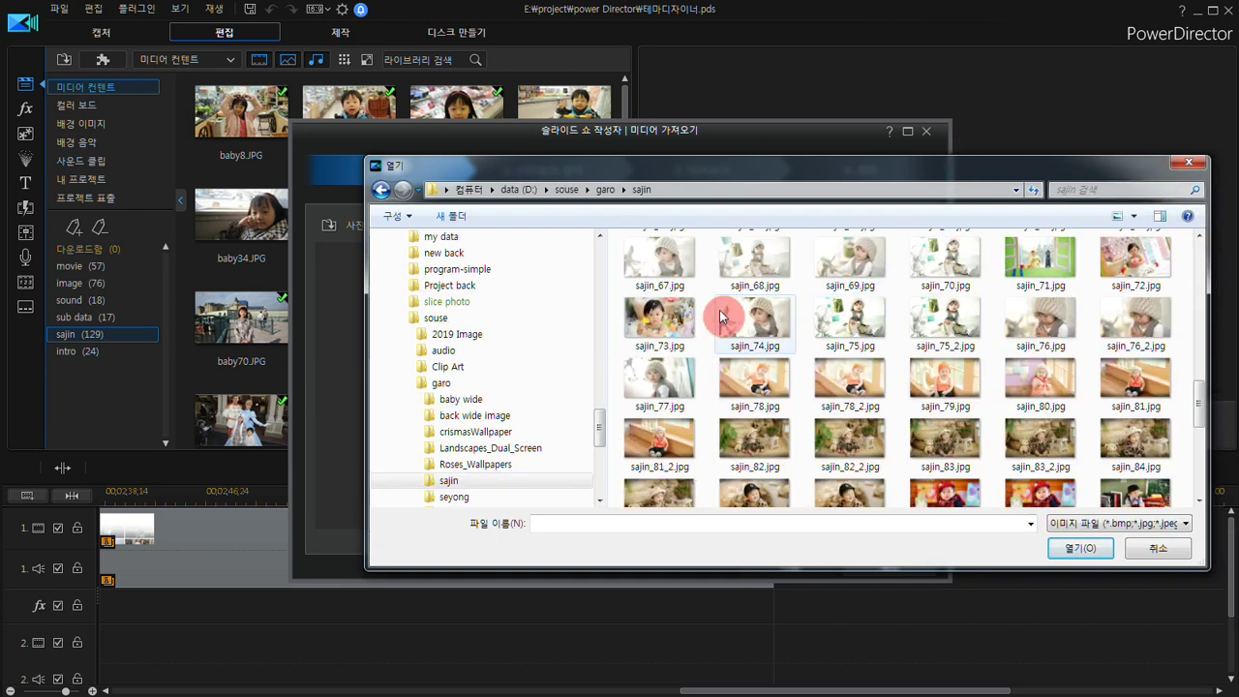
click(657, 267)
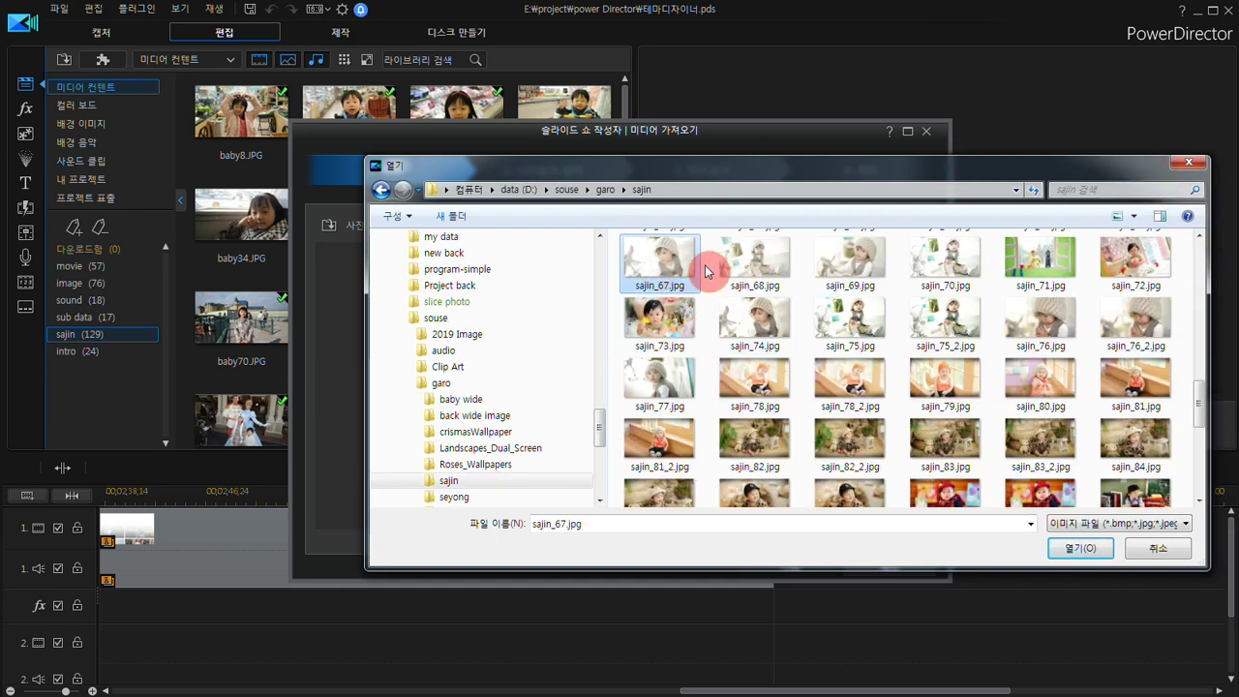
drag(1200, 393, 1200, 476)
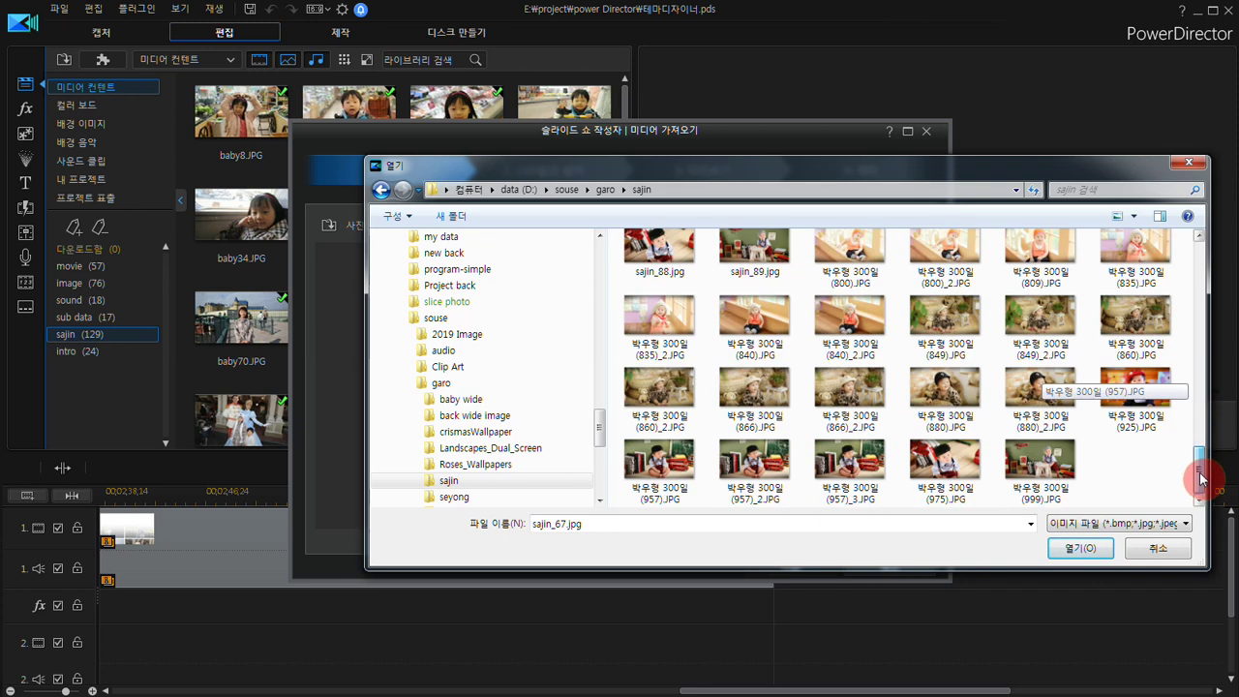
shift+click(1029, 463)
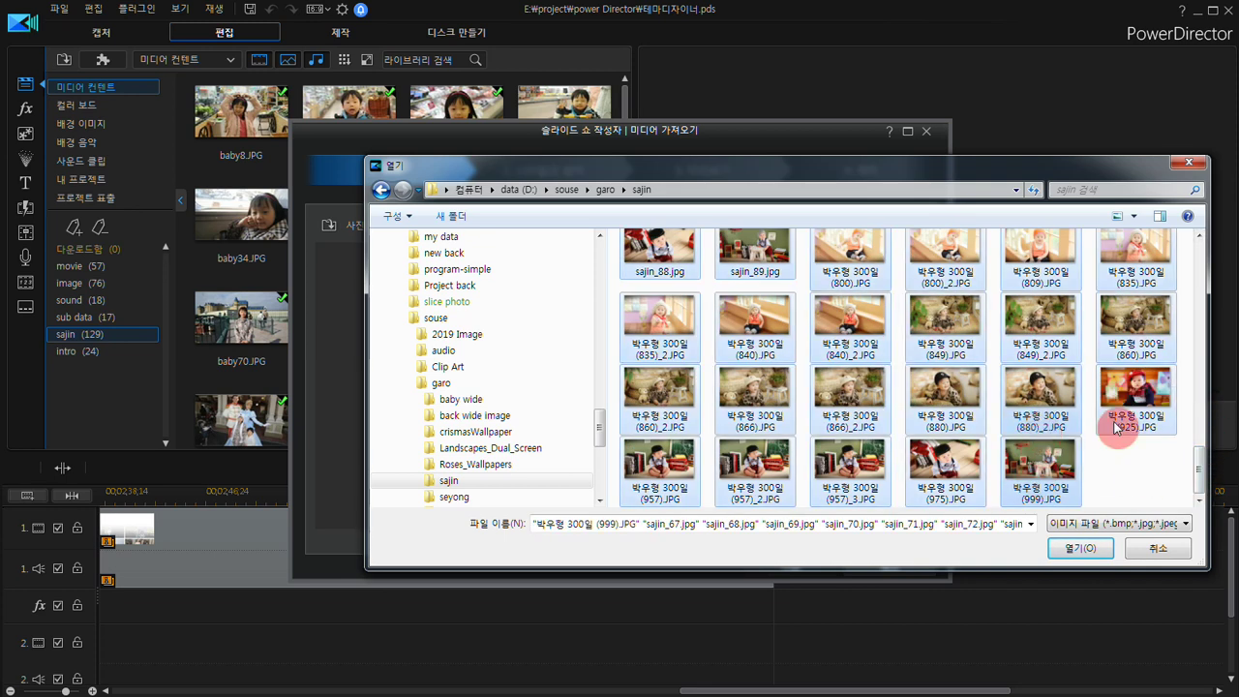
click(1080, 548)
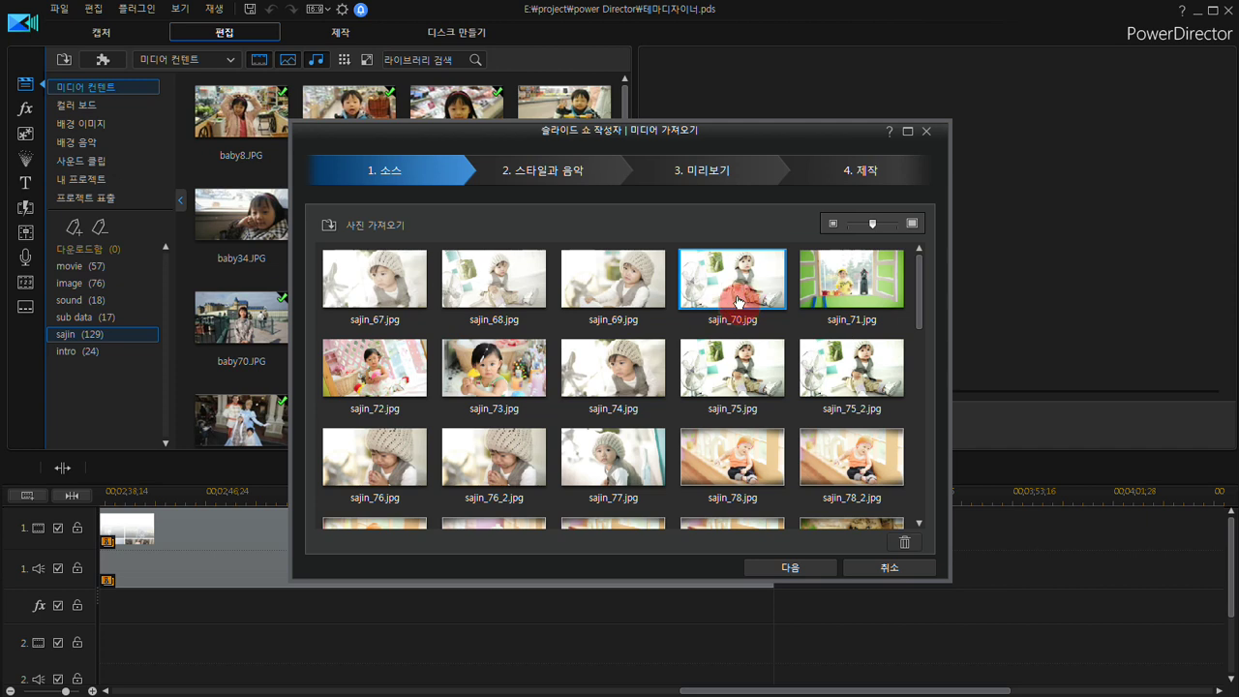
Step: Reorder the slideshow photos: move sajin_70, sajin_75 and sajin_72 in turn directly after sajin_68, sajin_78_2 after sajin_73, and sajin_78 after sajin_76
drag(737, 302, 568, 274)
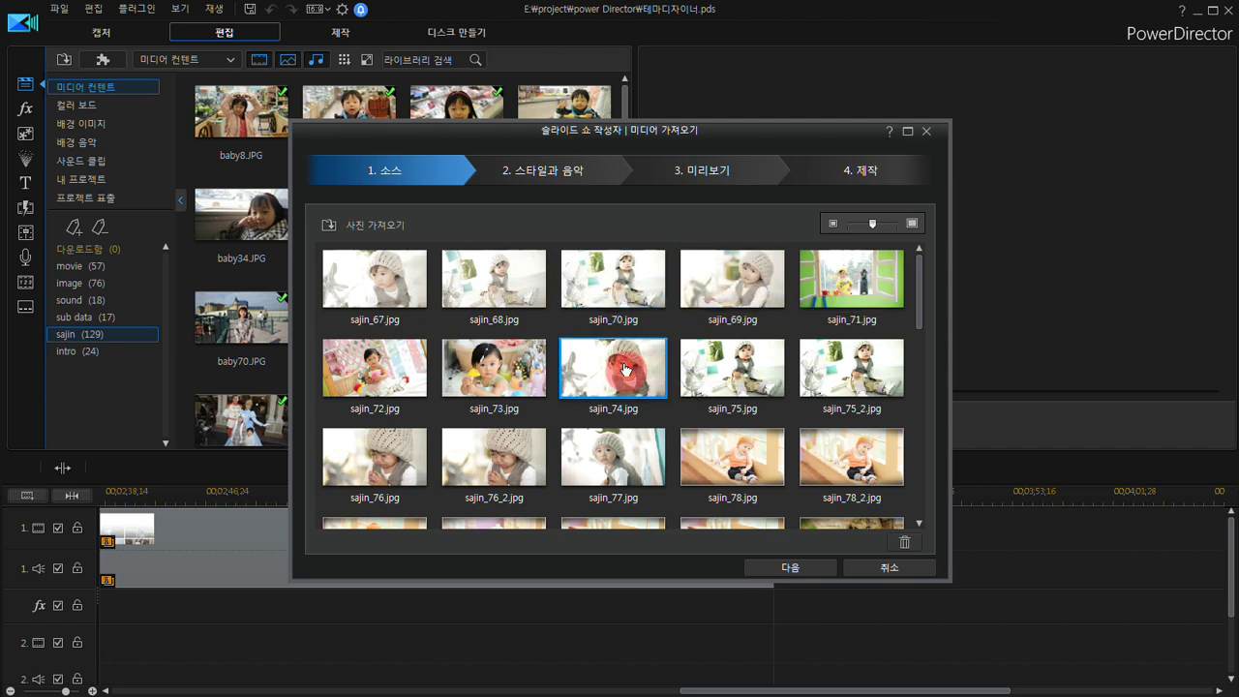
drag(725, 379, 539, 299)
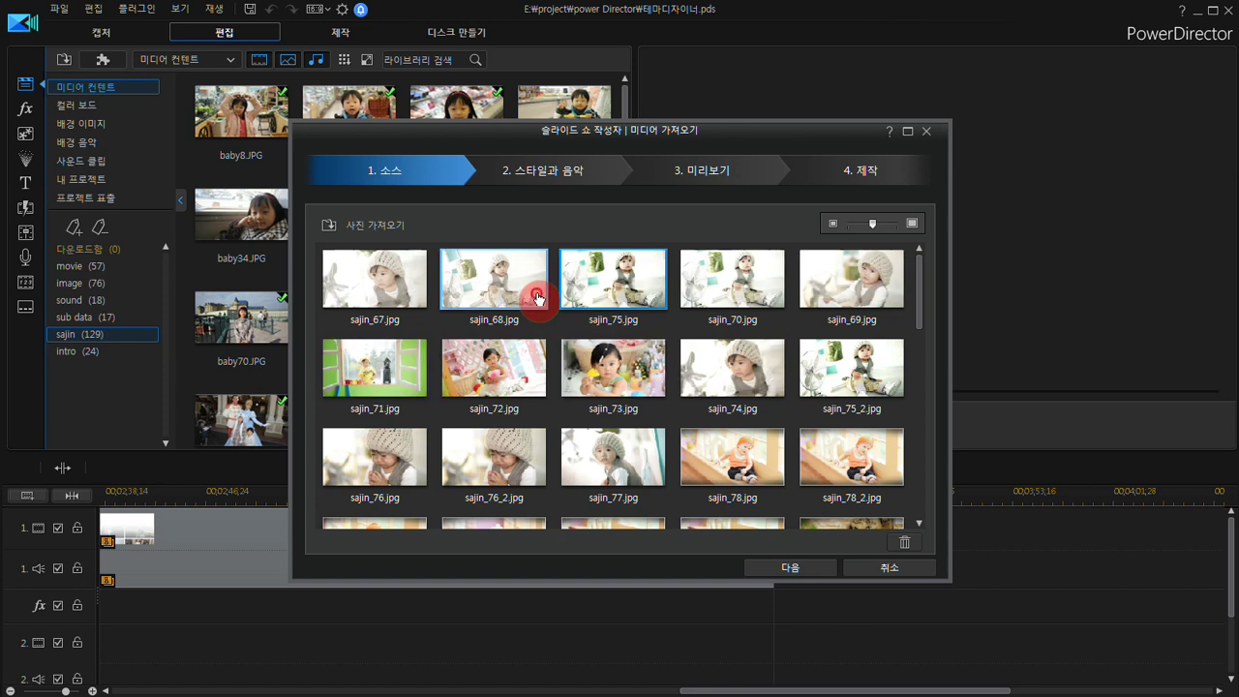
drag(498, 368, 542, 286)
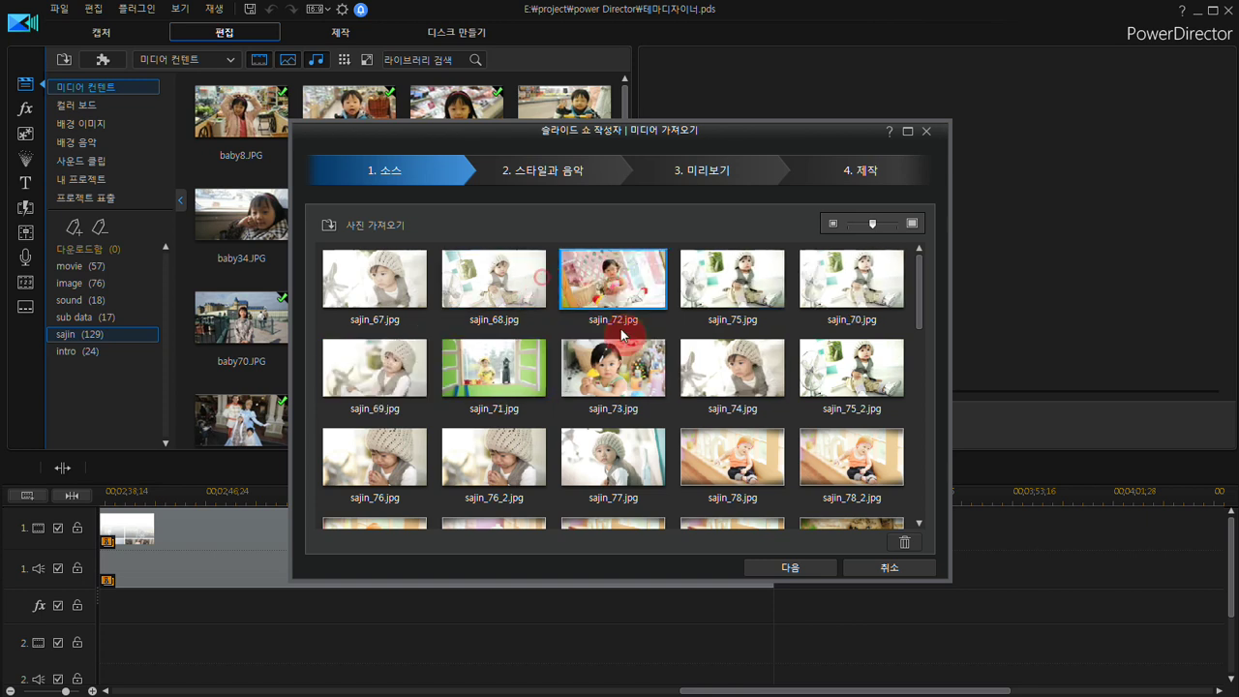
drag(834, 462, 658, 387)
click(841, 464)
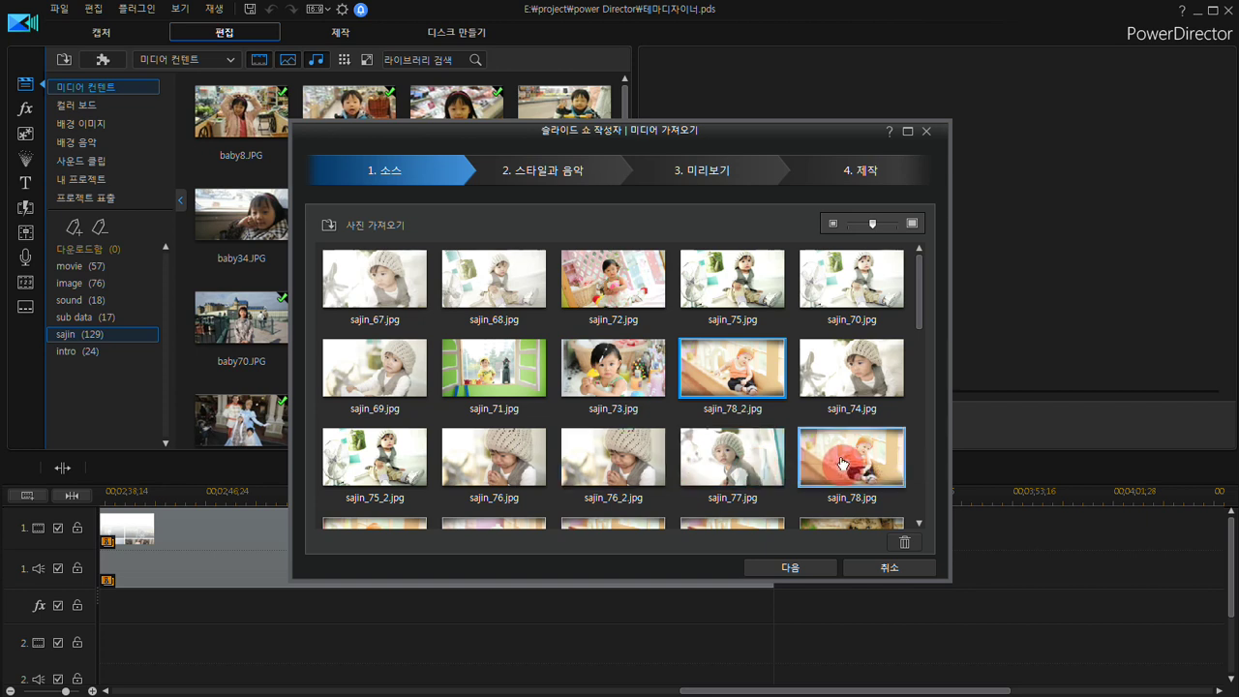
drag(841, 465, 595, 457)
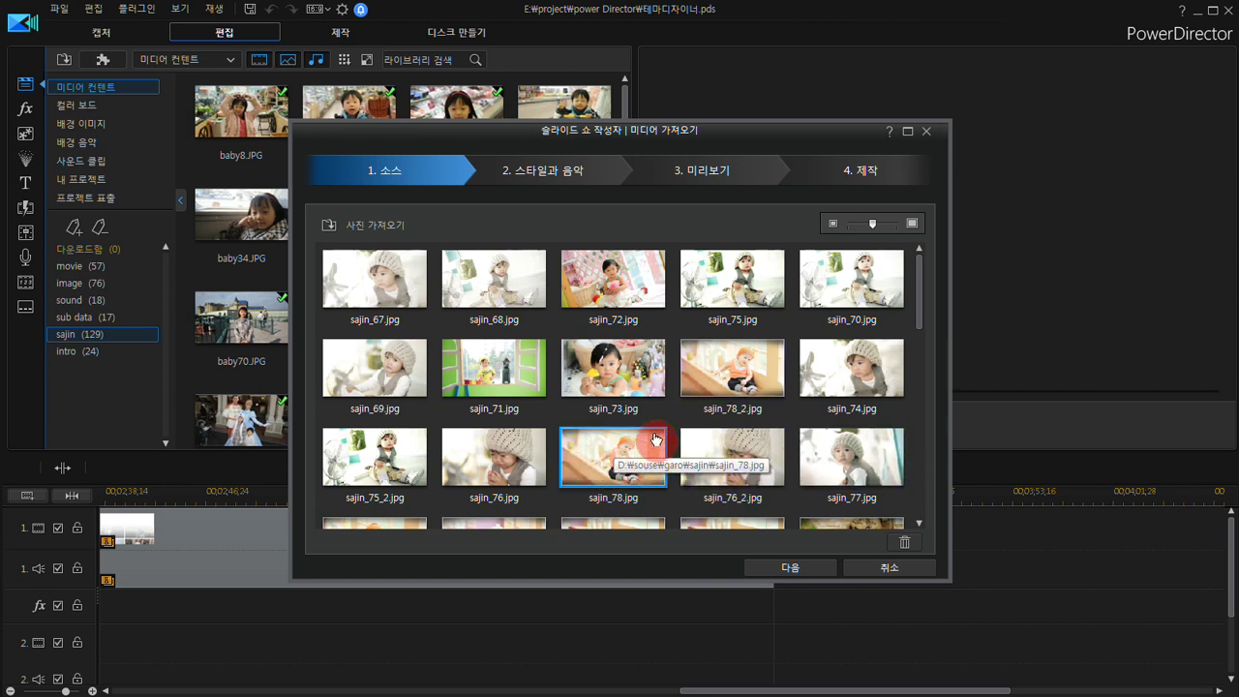
Step: Go on to the style and music stage and choose the Camera (카메라) slideshow style
click(556, 180)
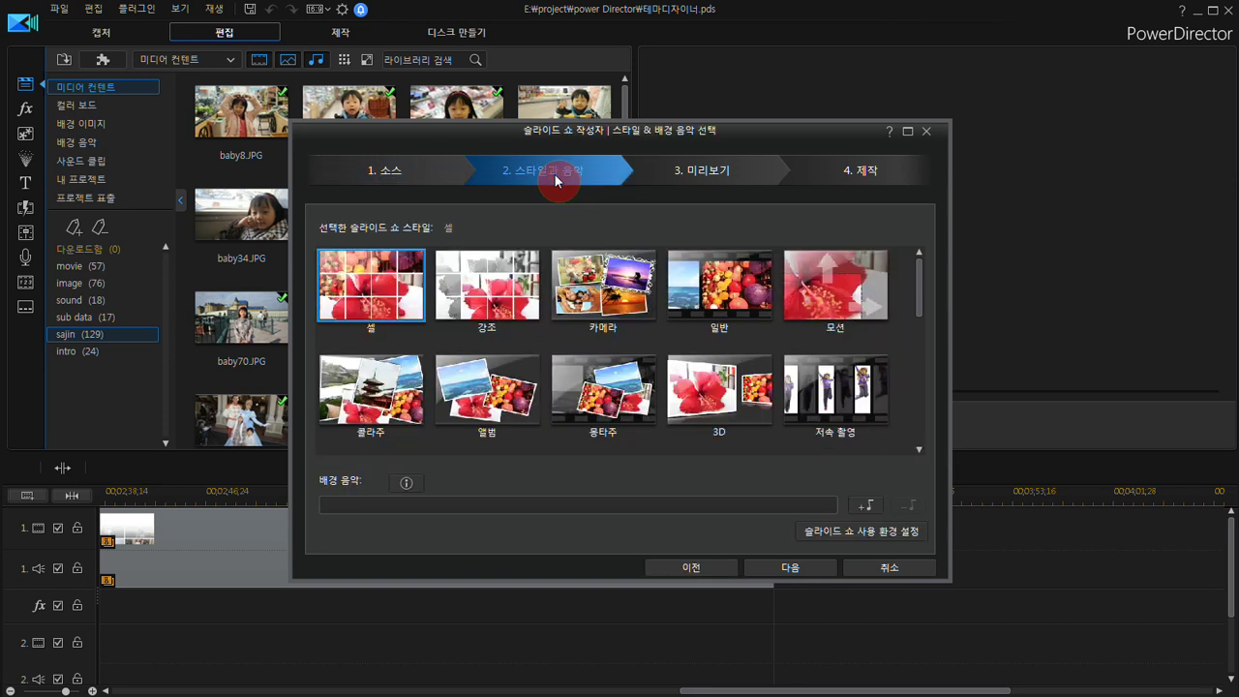
drag(919, 290, 926, 256)
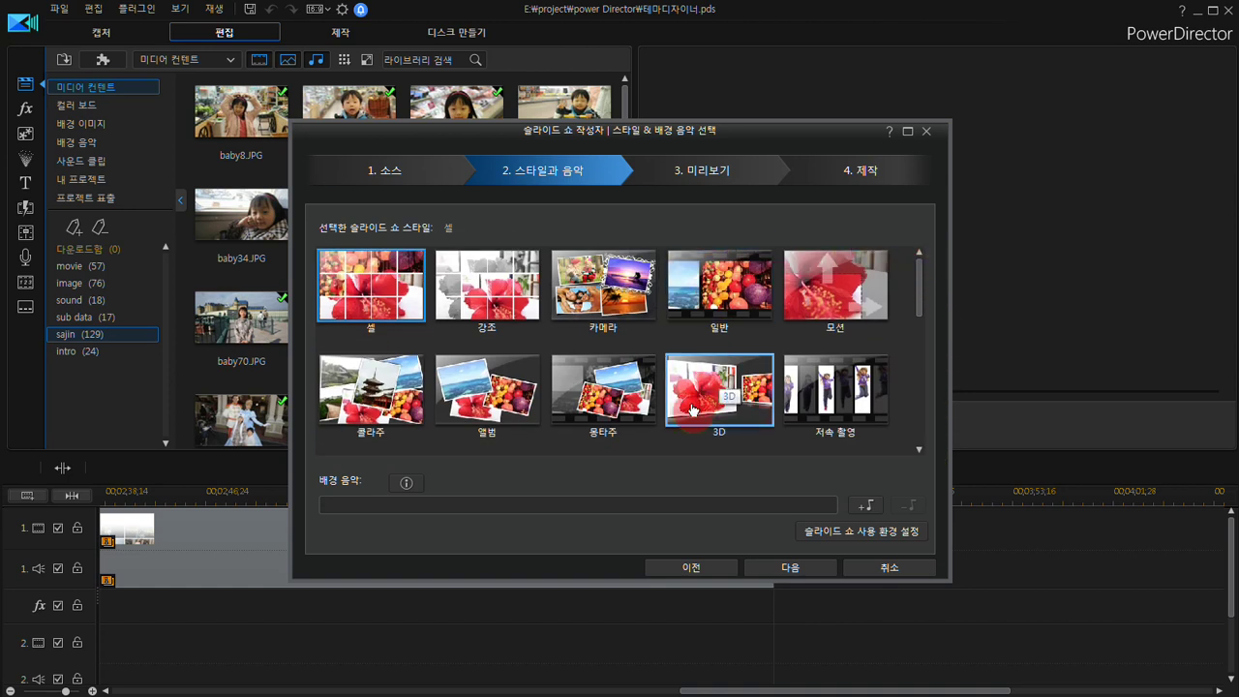
click(609, 436)
click(919, 305)
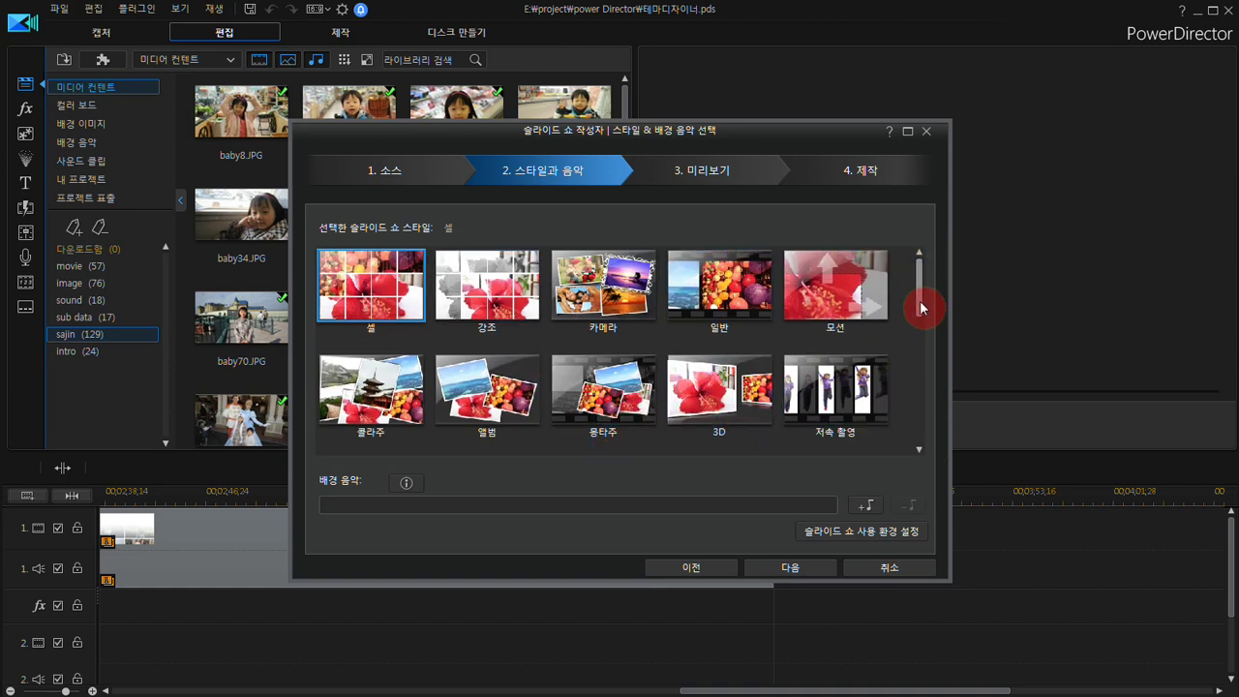
drag(916, 304, 917, 313)
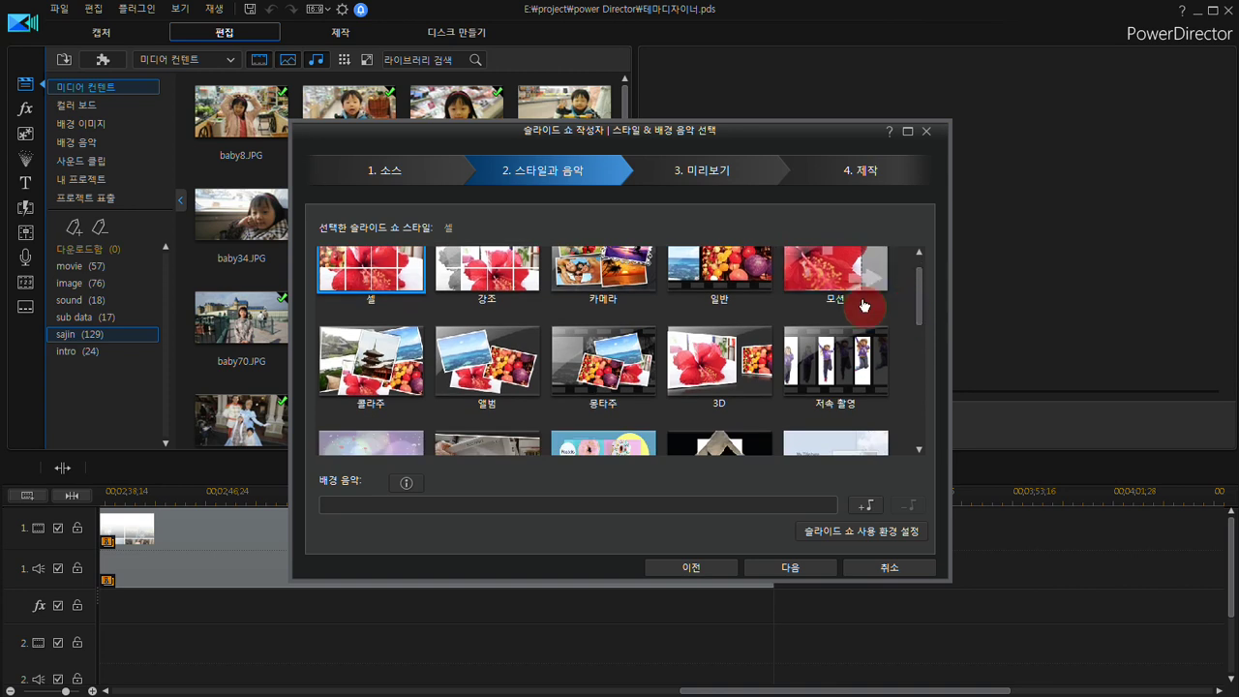
drag(920, 315, 917, 304)
click(619, 291)
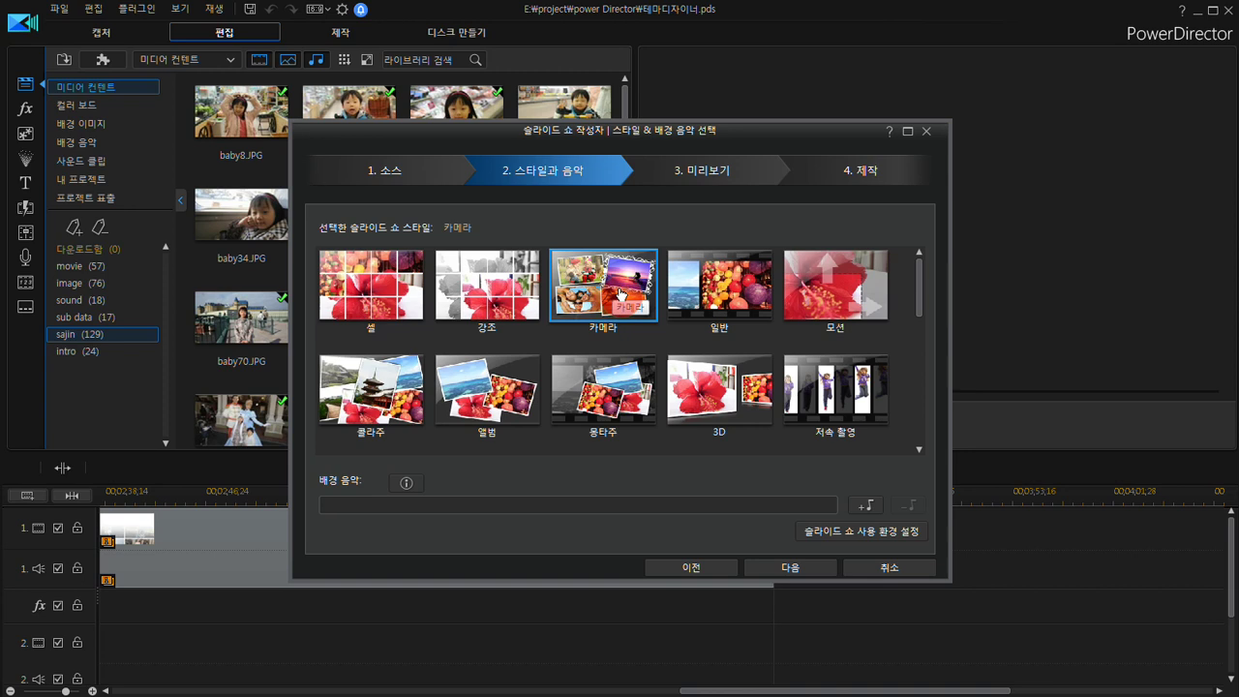
Step: Play the opening of the Camera-style slideshow in the preview stage and stop playback
click(792, 568)
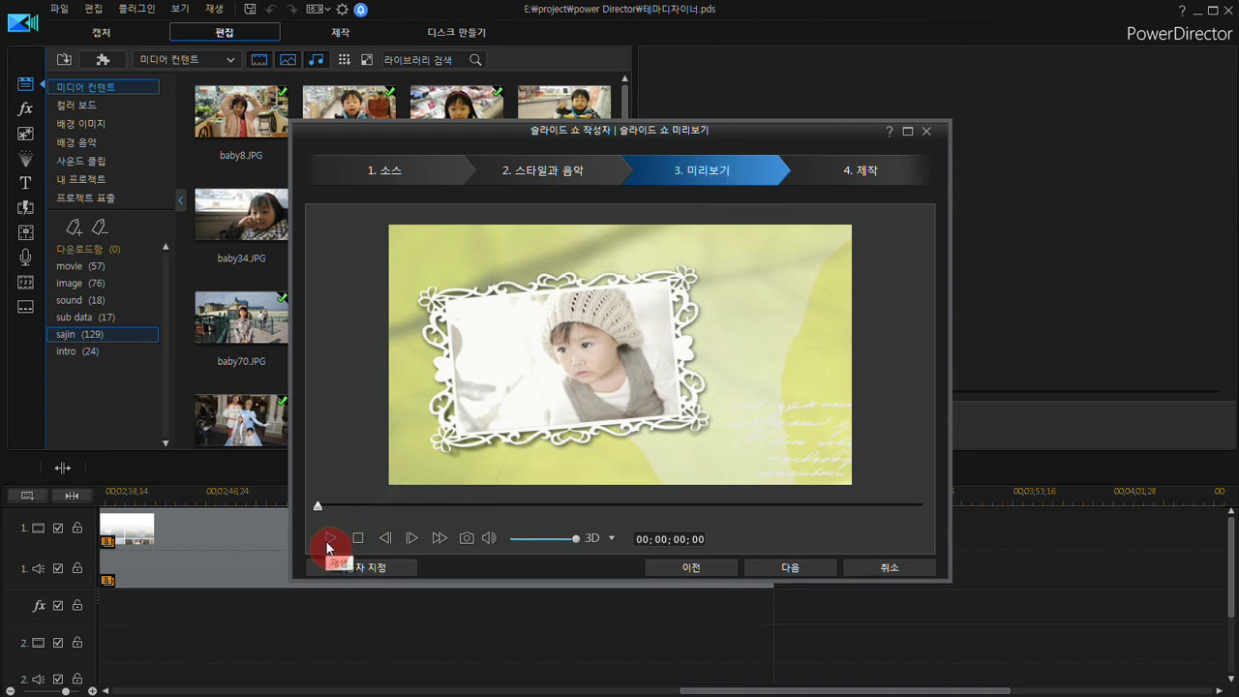
click(328, 540)
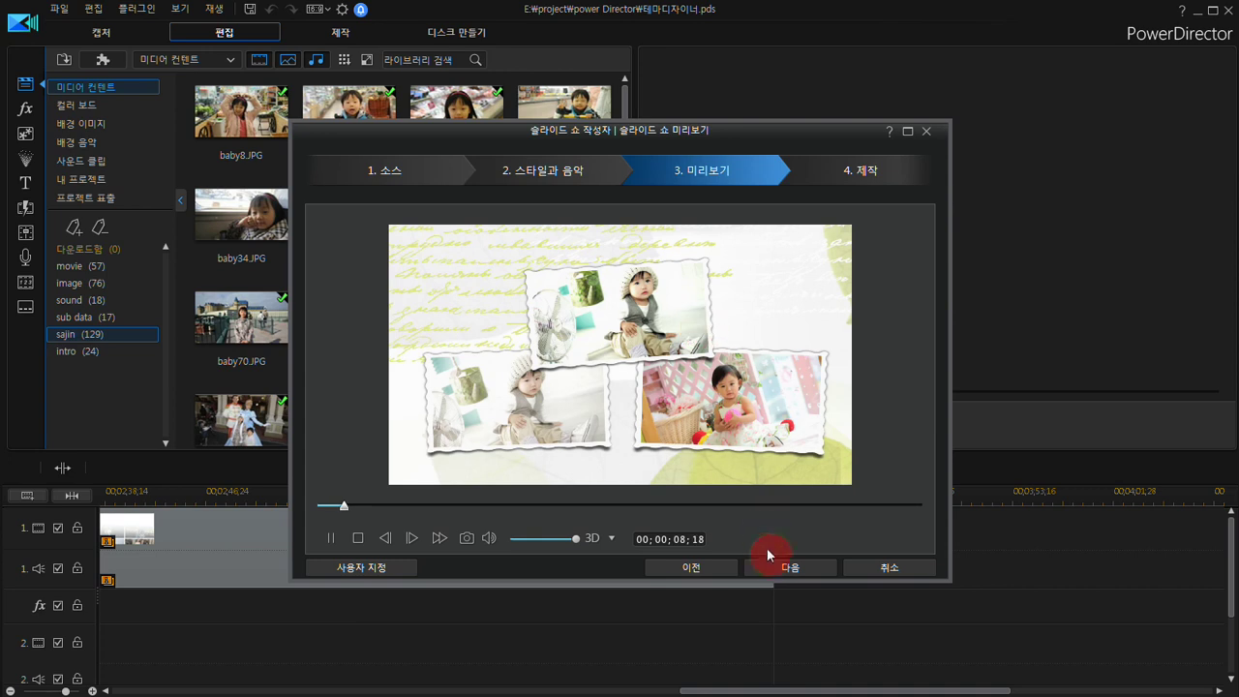
click(356, 538)
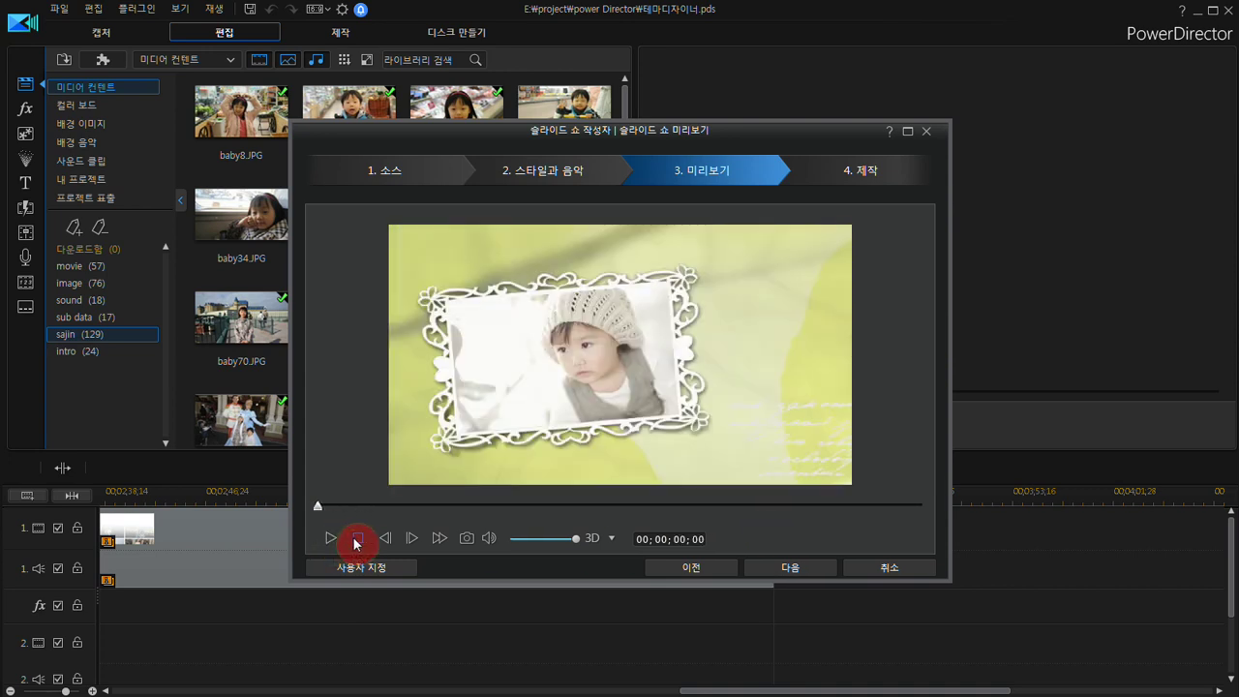
Step: Return to the style and music stage and add 09 Breeze.mp3 as background music with fade-in and fade-out, sampling the track before confirming
click(665, 573)
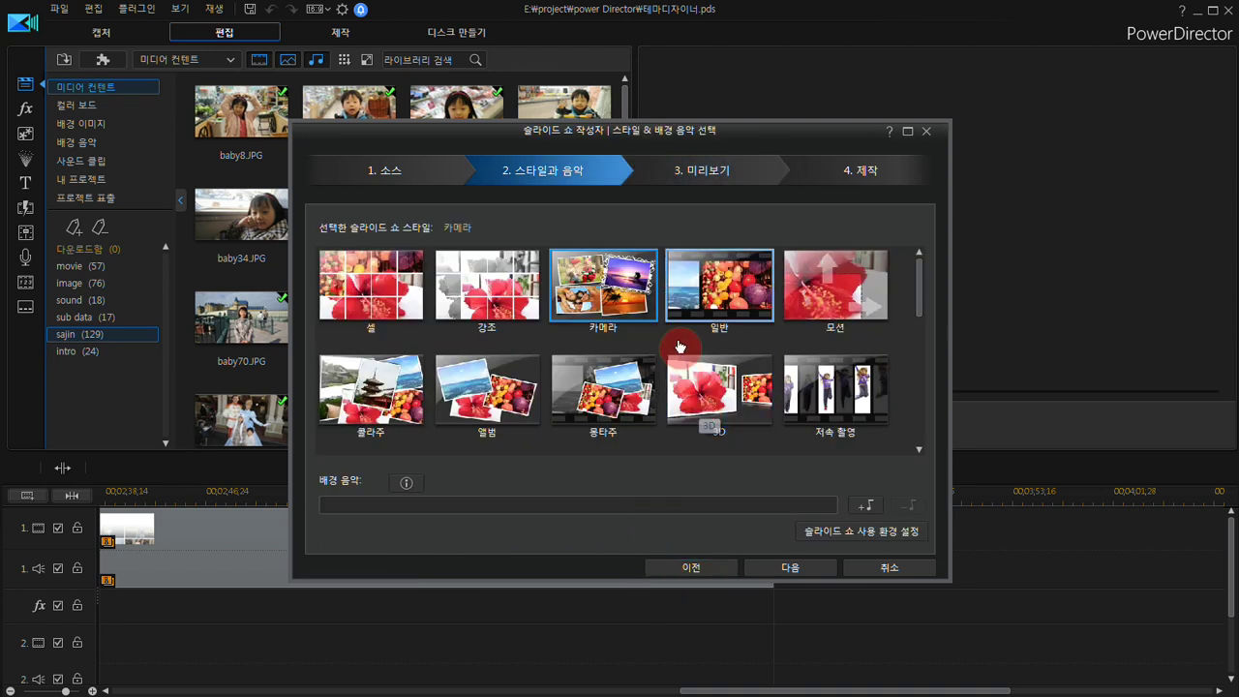
click(860, 505)
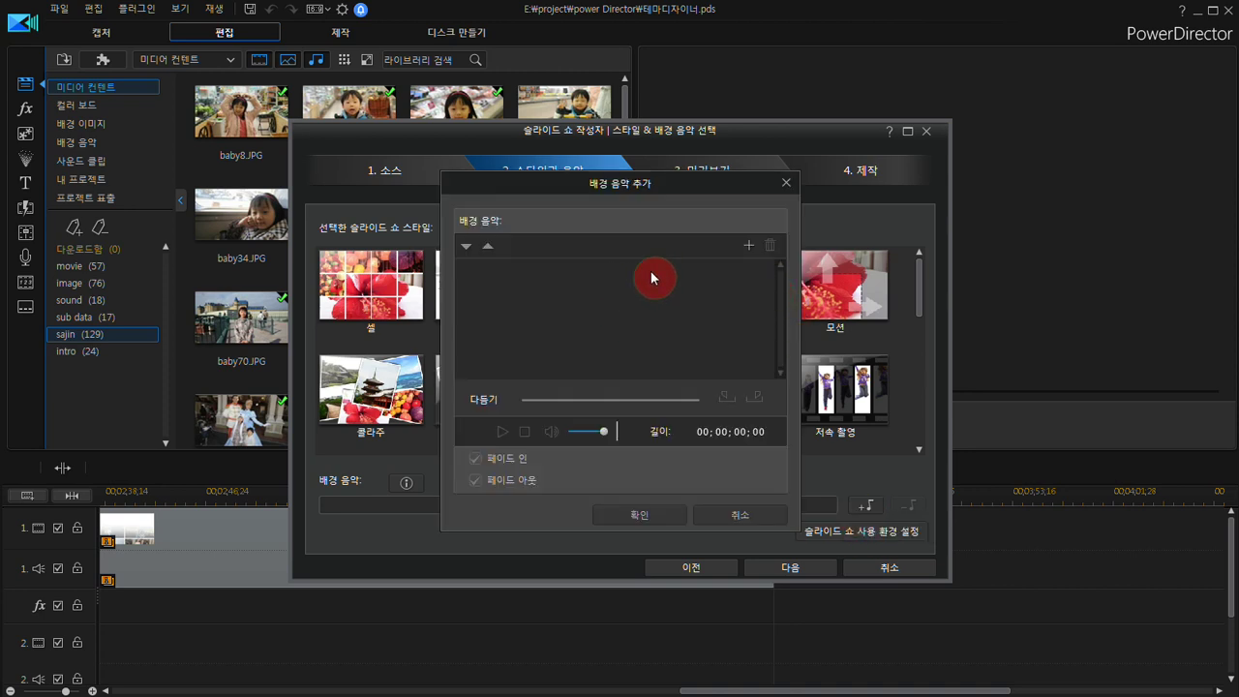
click(748, 253)
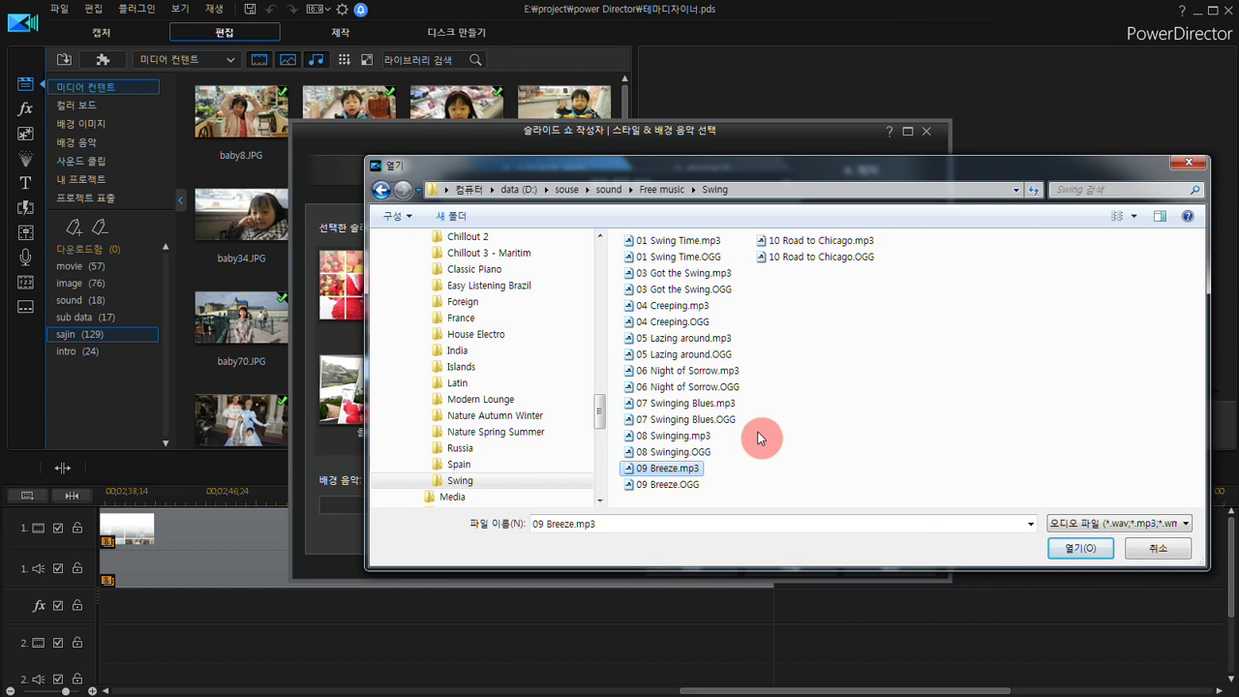
click(1080, 547)
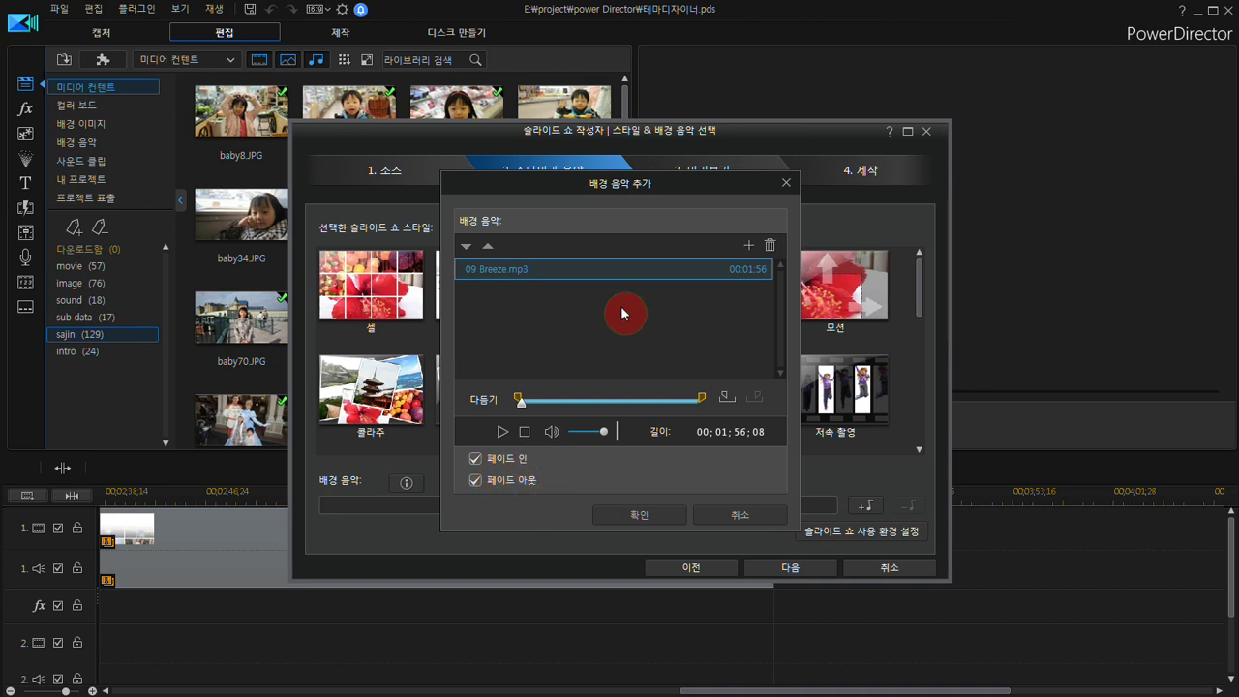
click(501, 431)
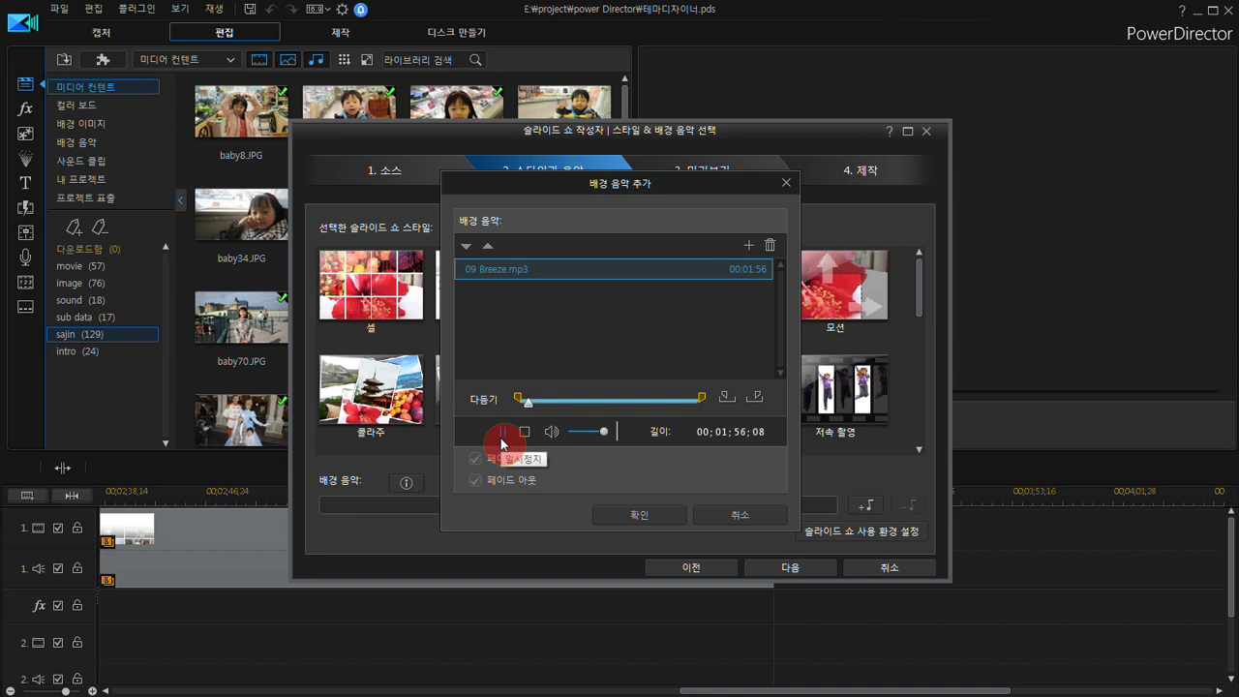
click(503, 437)
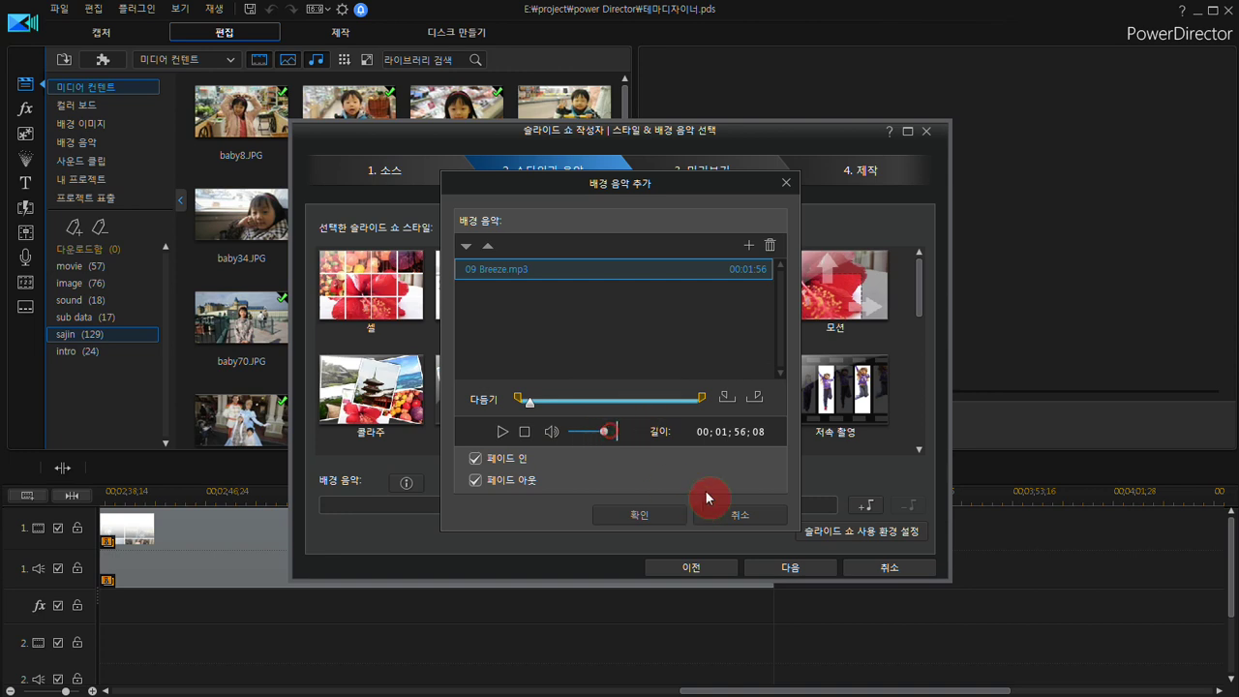
click(745, 436)
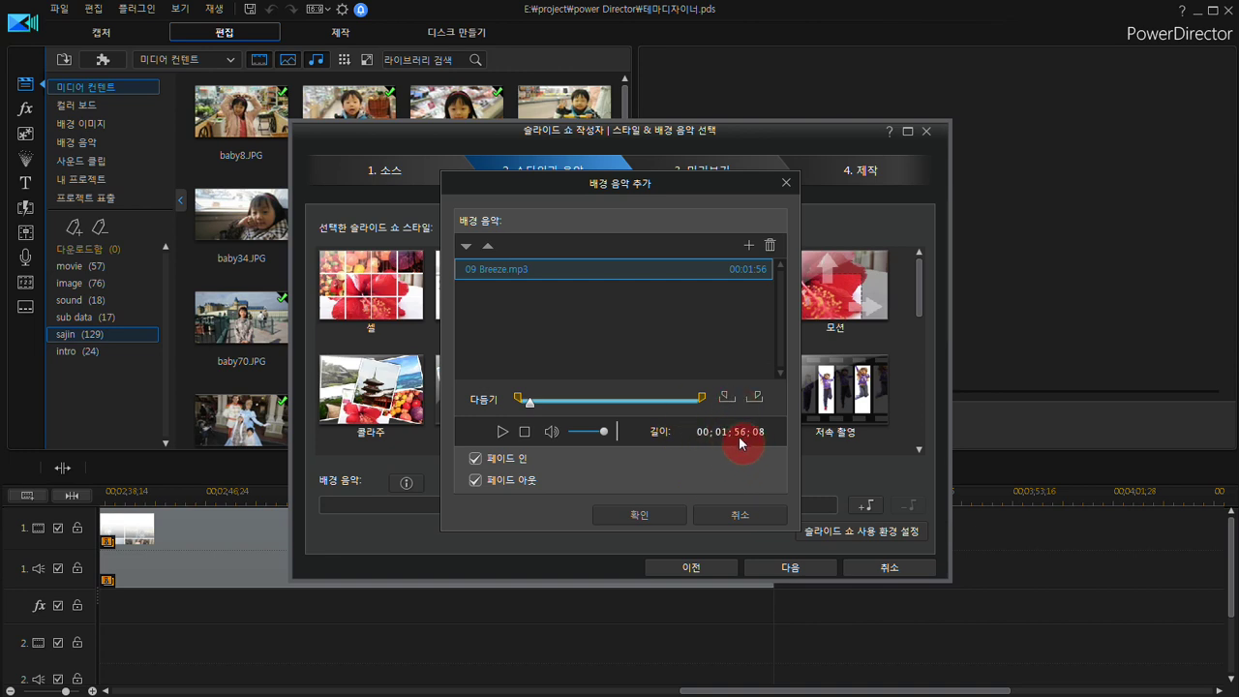
click(641, 518)
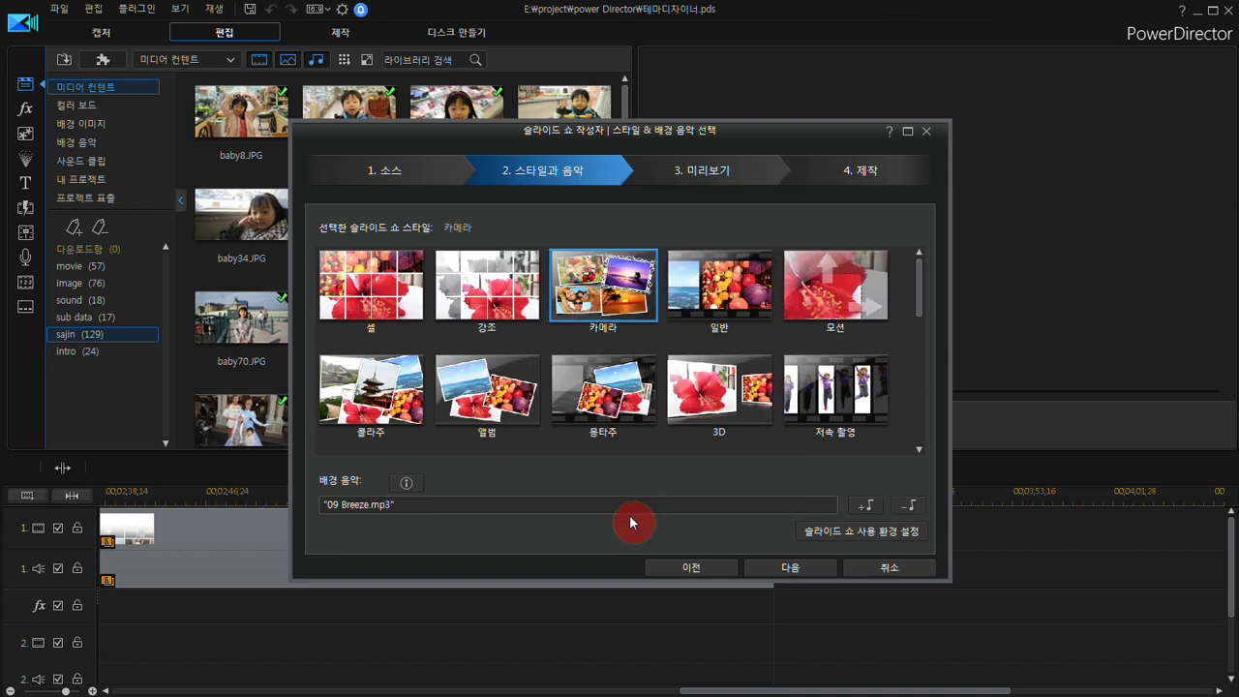
Step: Confirm the slideshow preferences with music fitted to the photos (음악을 사진에 맞추기) and timeline order (시간 표시 막대 순서)
click(821, 530)
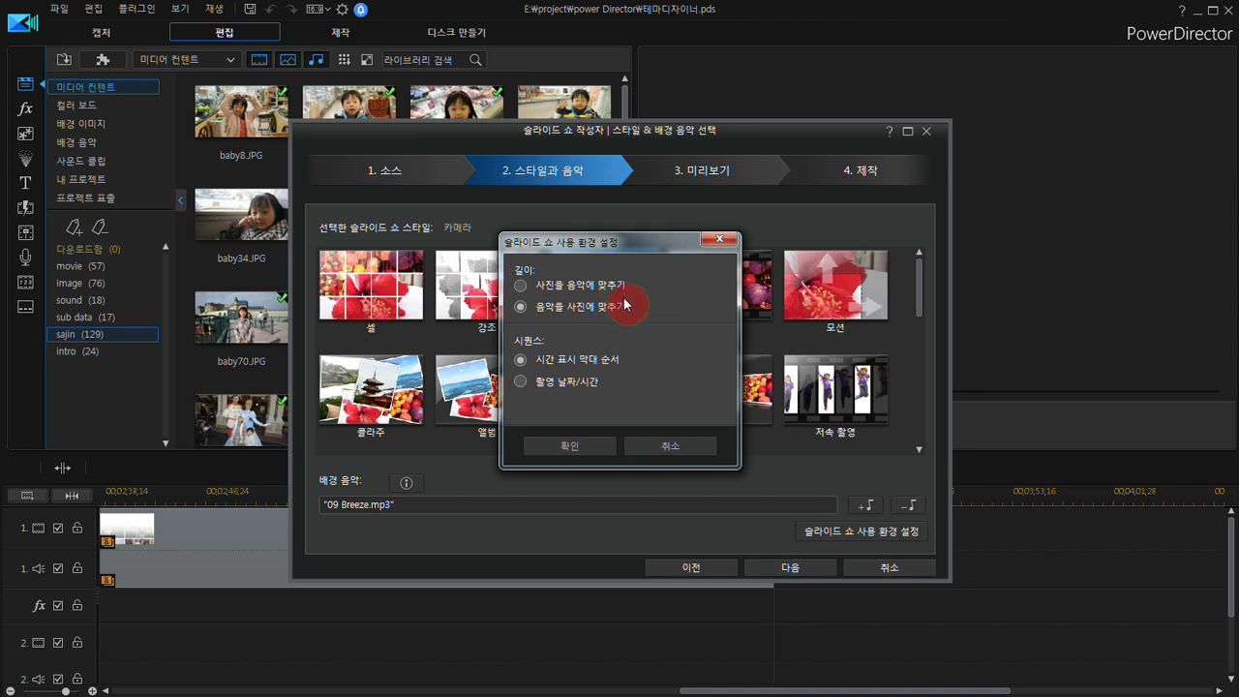
click(576, 447)
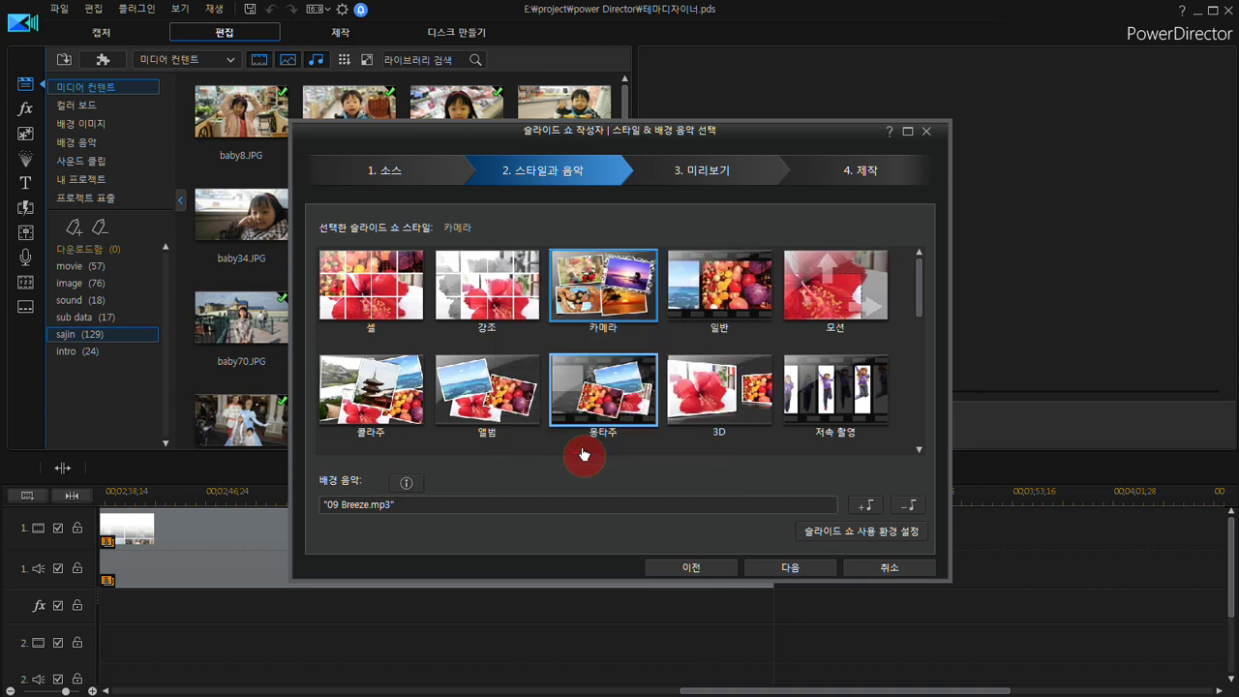
Step: Preview the first seconds of the slideshow with its background music and return to the style and music stage
click(802, 569)
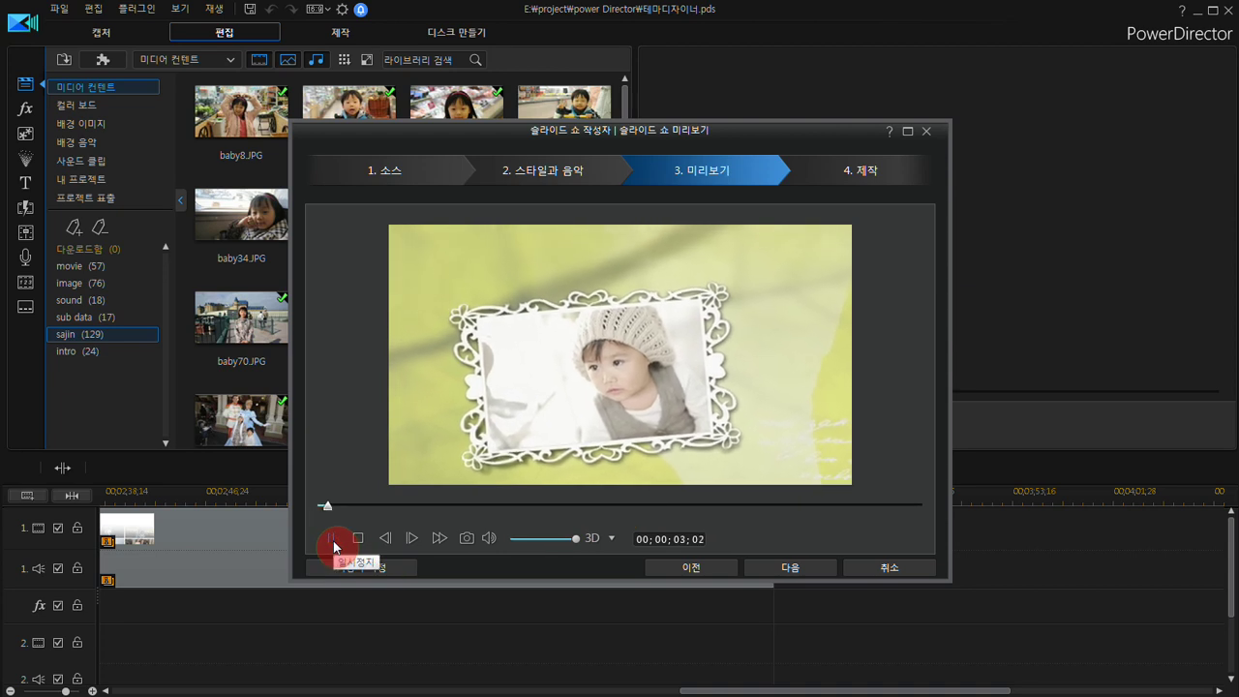
click(333, 540)
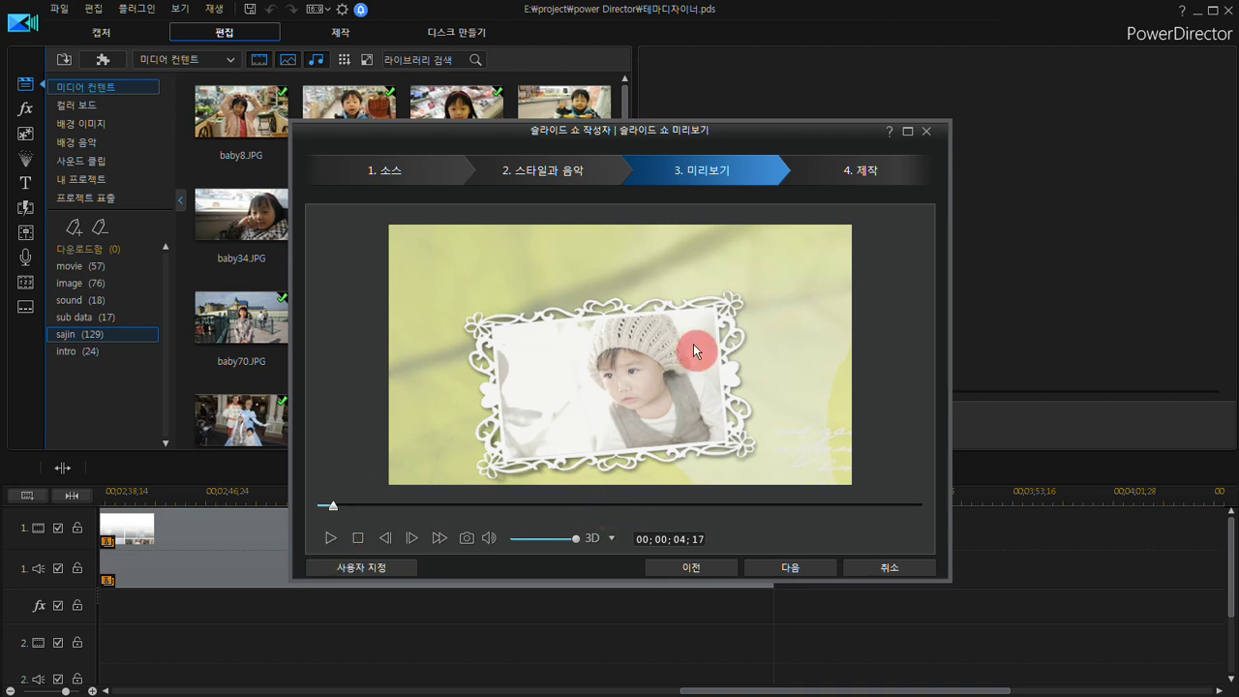
click(710, 568)
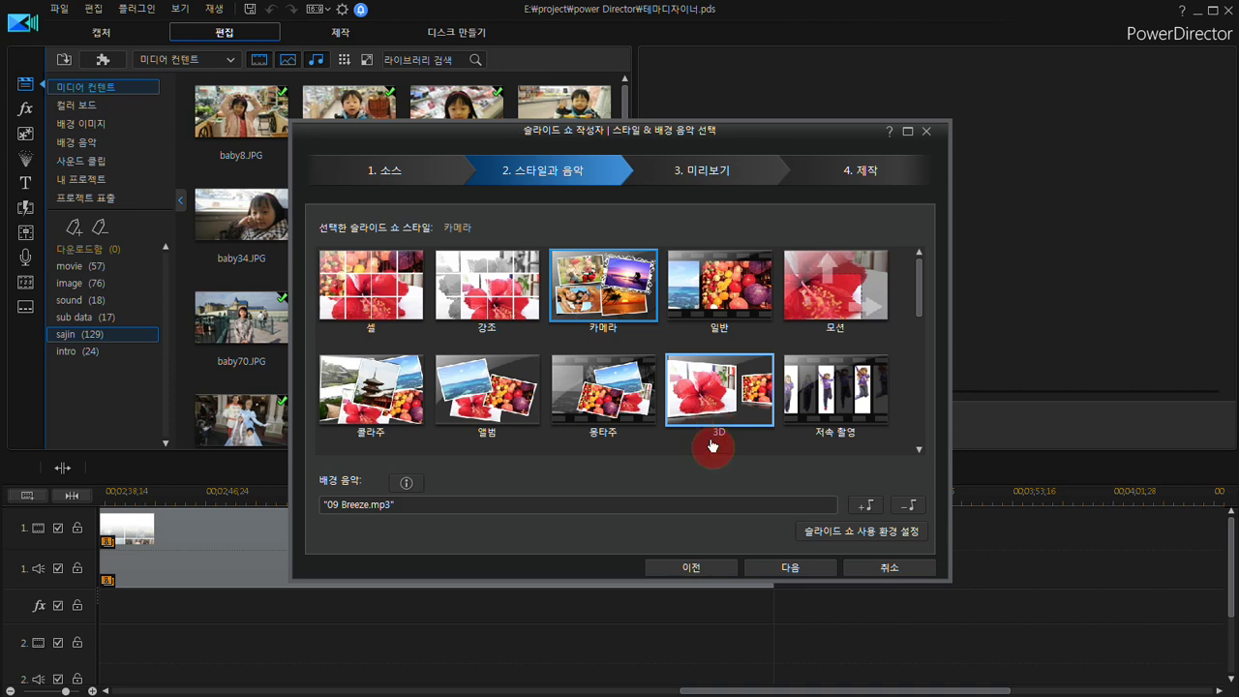
Step: Add 10 Road to Chicago.mp3 after 09 Breeze.mp3 as the slideshow's background music and confirm the music list
click(874, 503)
click(626, 271)
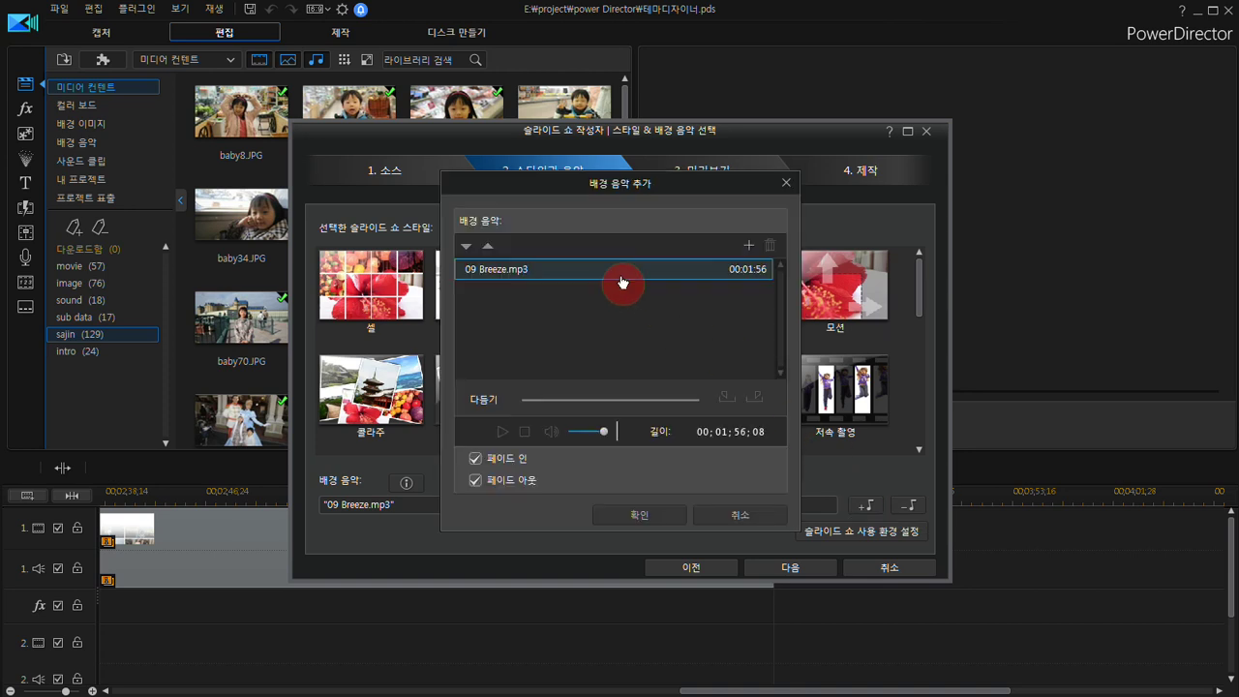
click(747, 247)
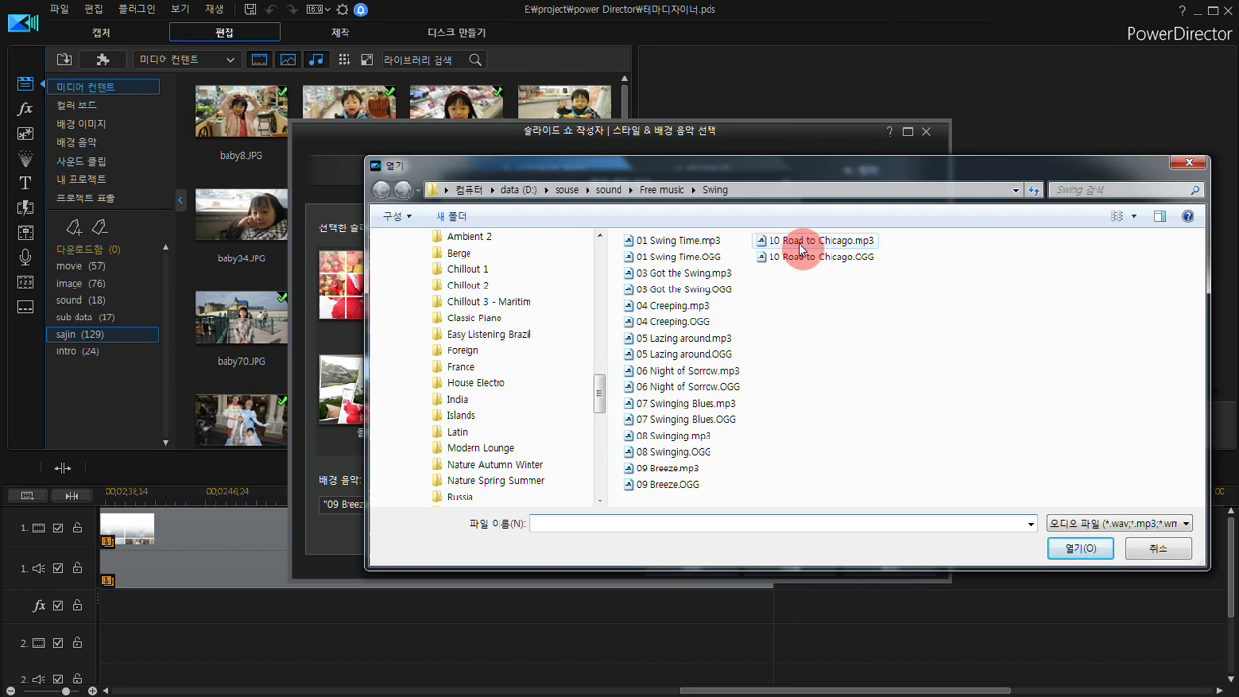
click(800, 244)
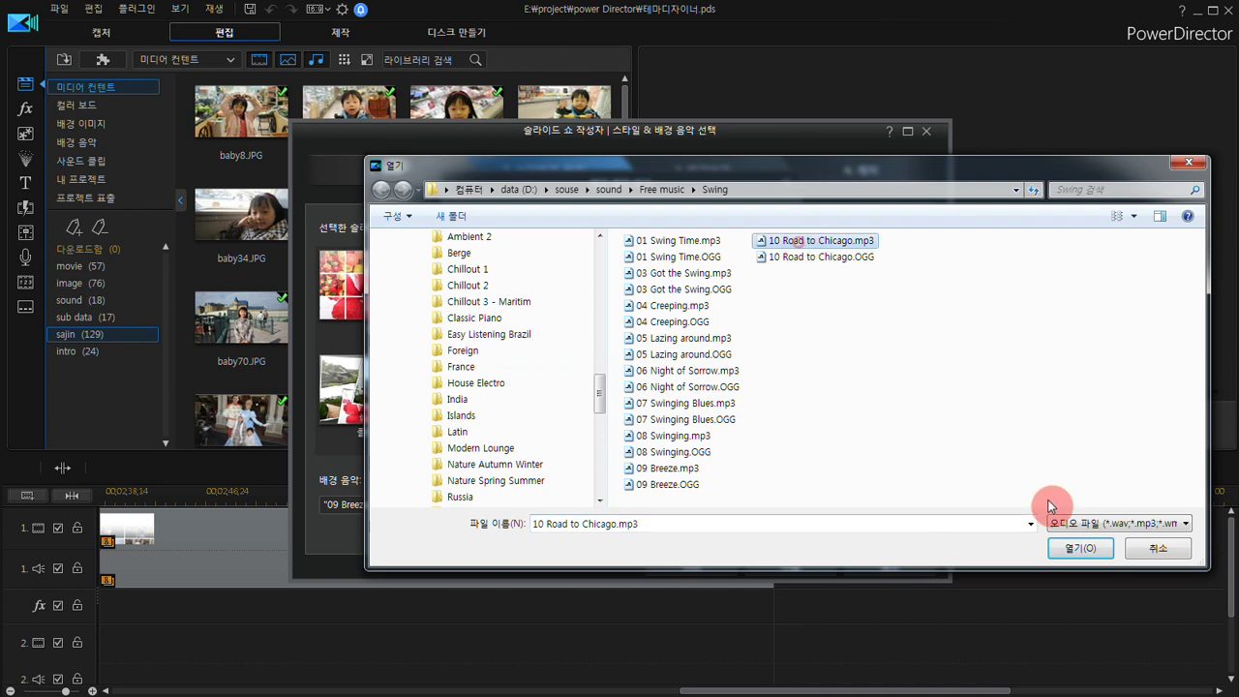
click(1080, 547)
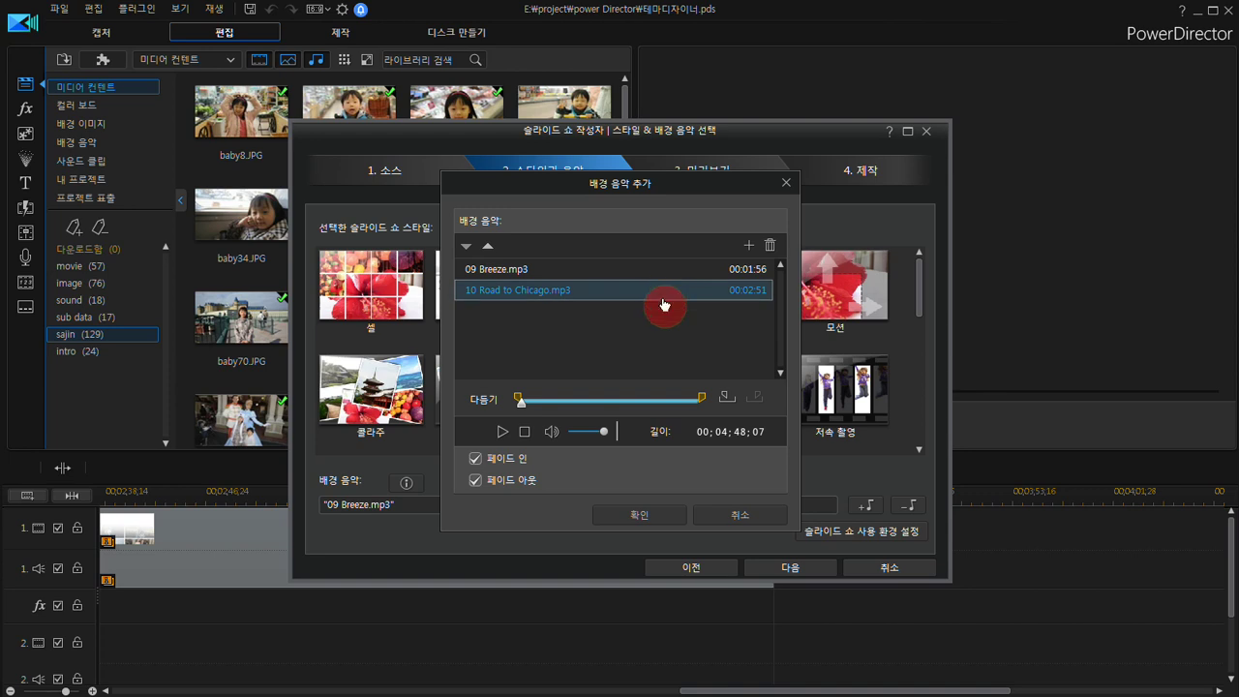
click(646, 515)
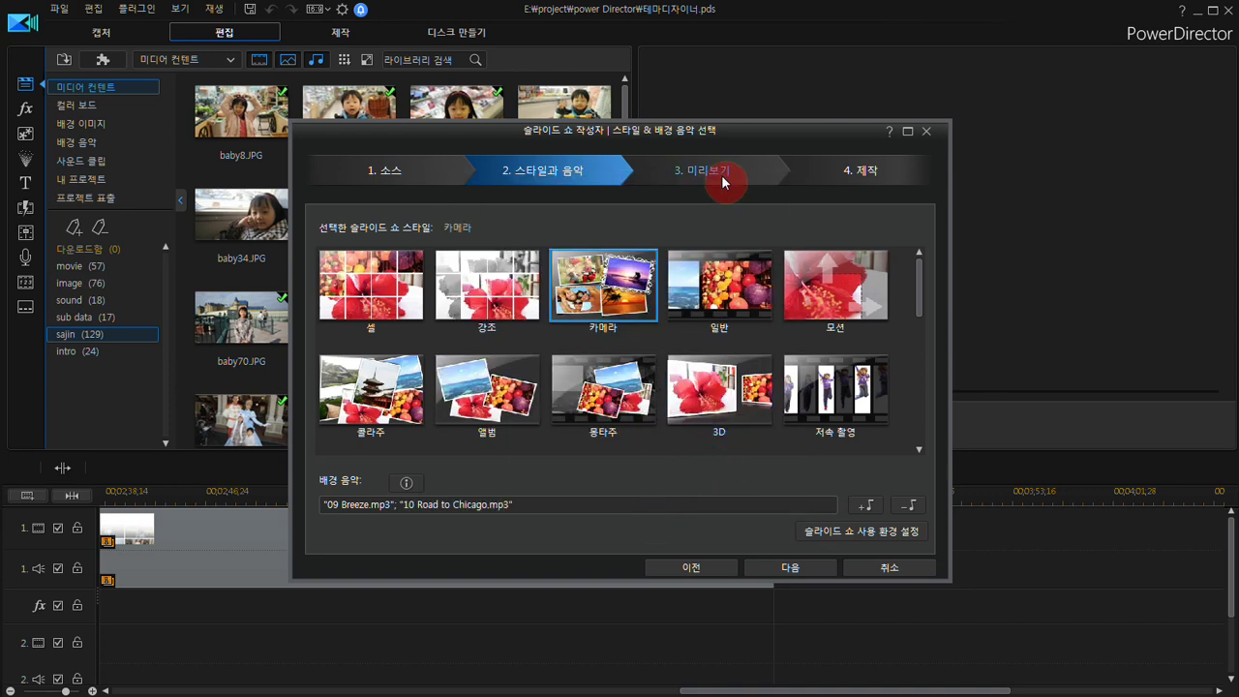
Step: Advance through the preview to the production stage and send the Camera-style slideshow to the timeline for advanced editing (고급 편집)
click(802, 567)
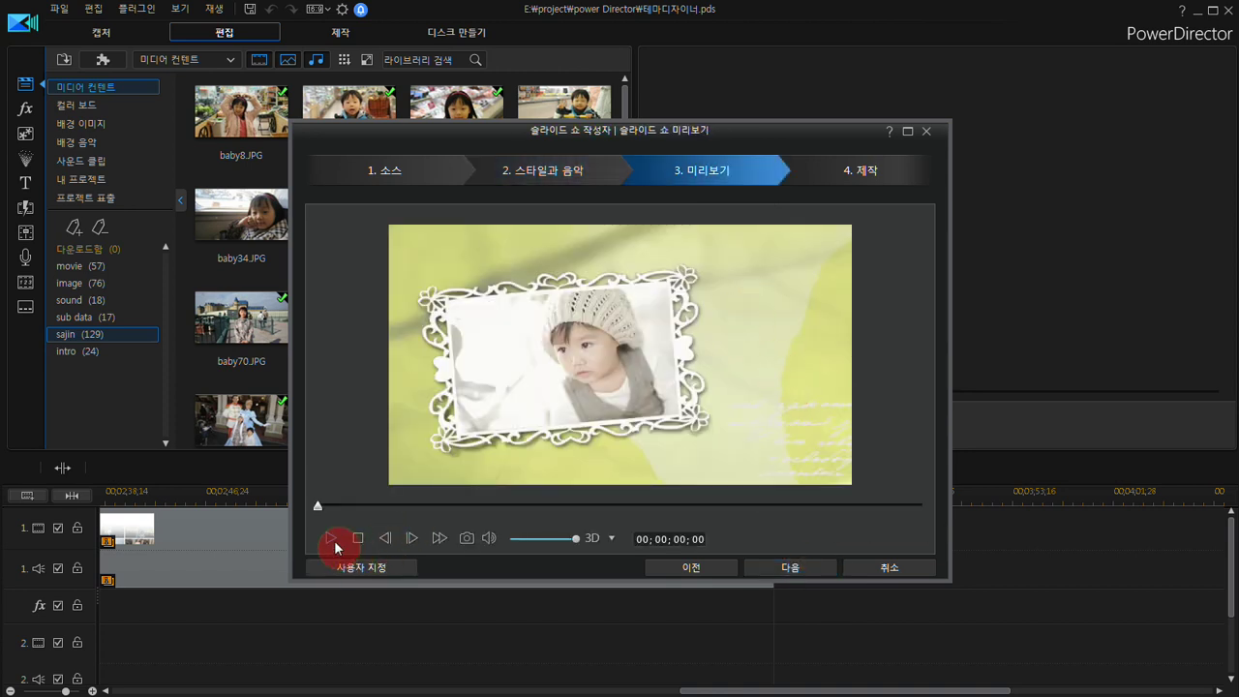
click(560, 381)
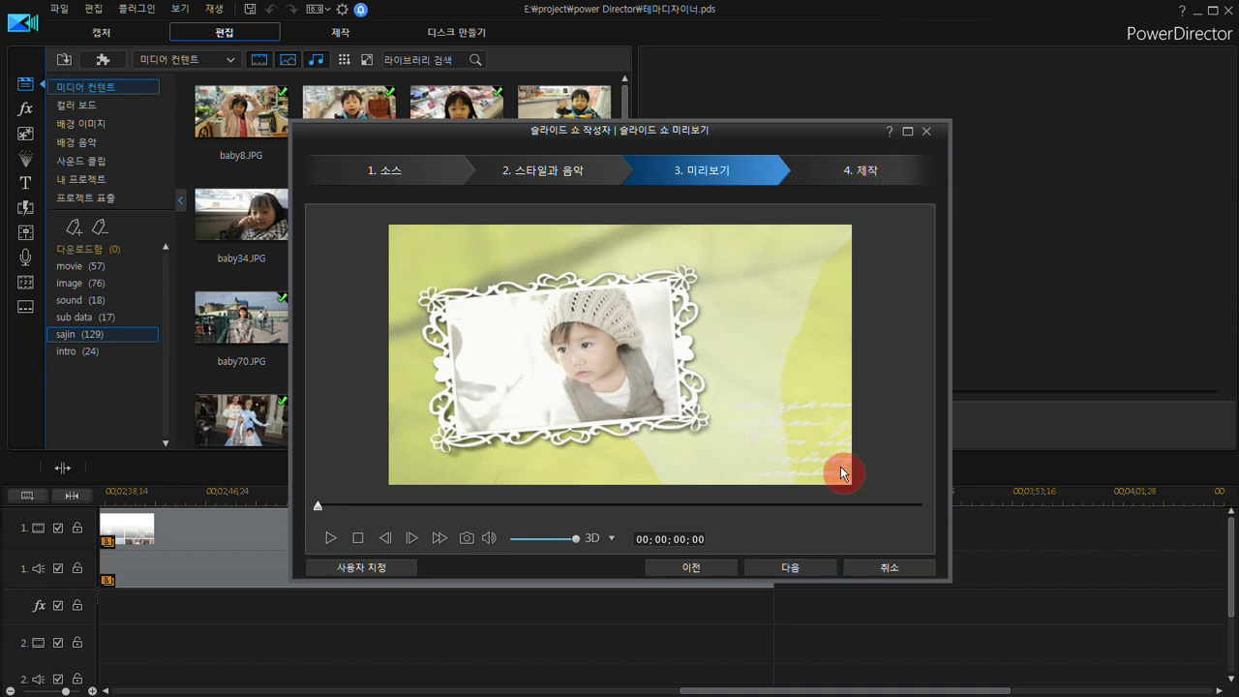
click(865, 175)
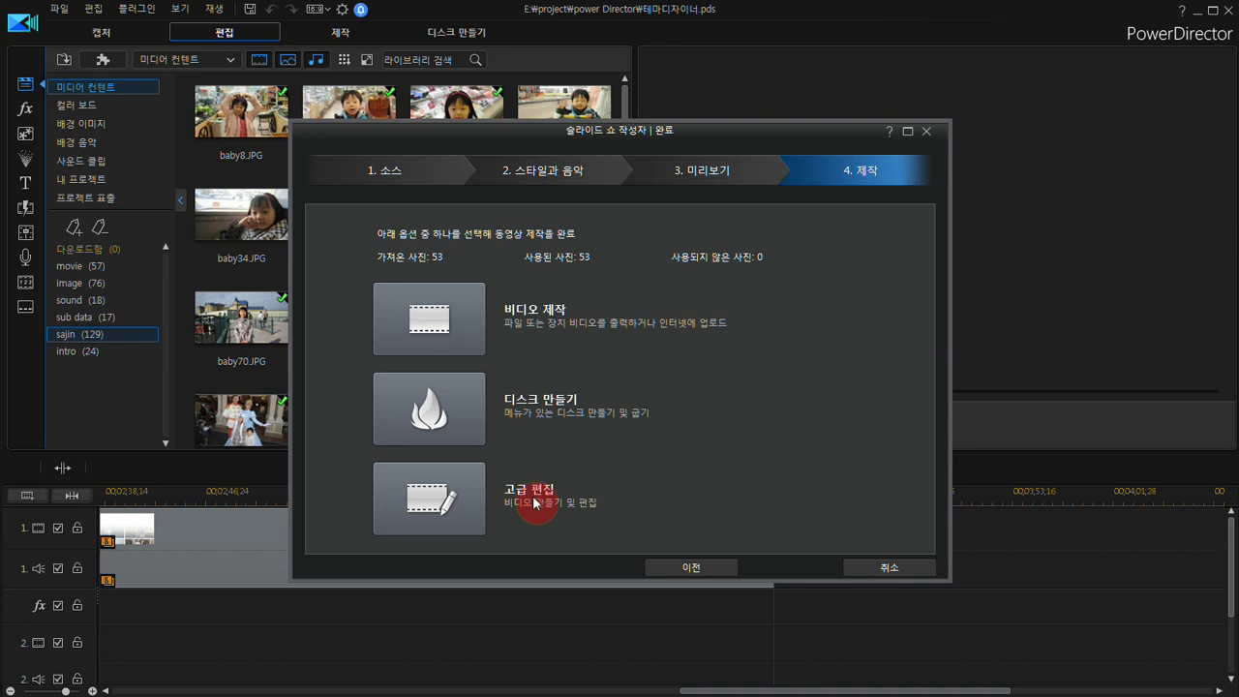
click(431, 505)
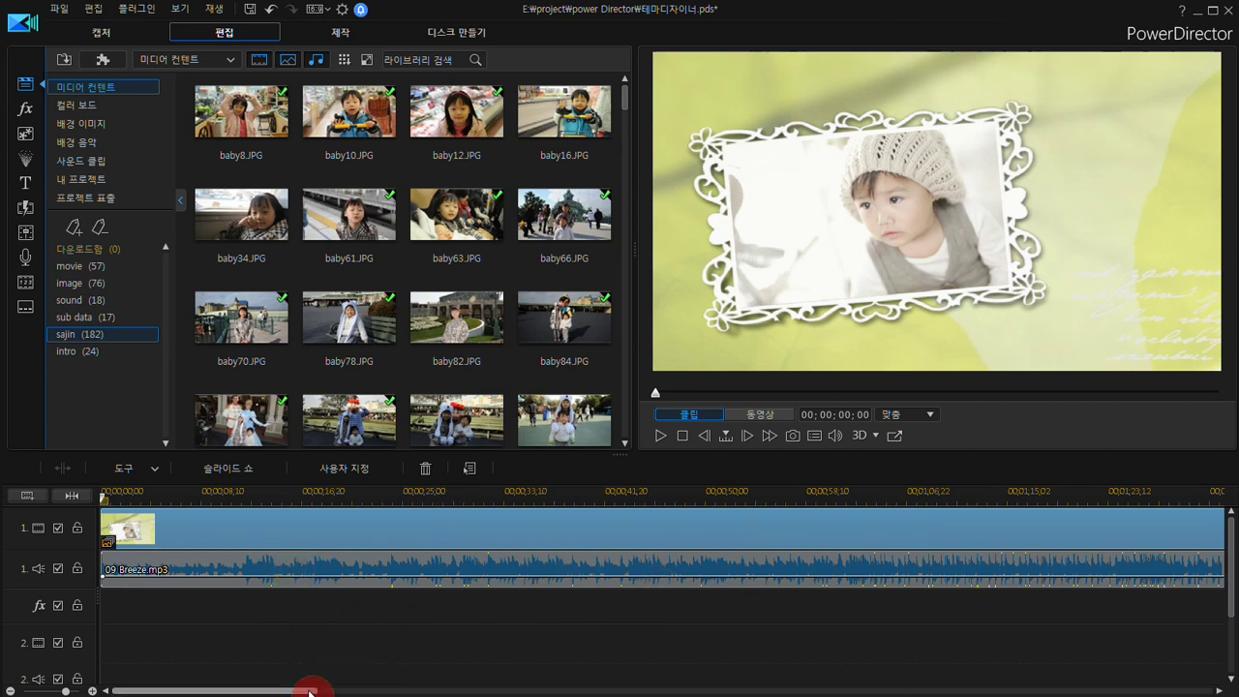
Step: Play about the first 12 seconds of the Camera-style slideshow on the timeline and pause playback
drag(310, 691, 232, 691)
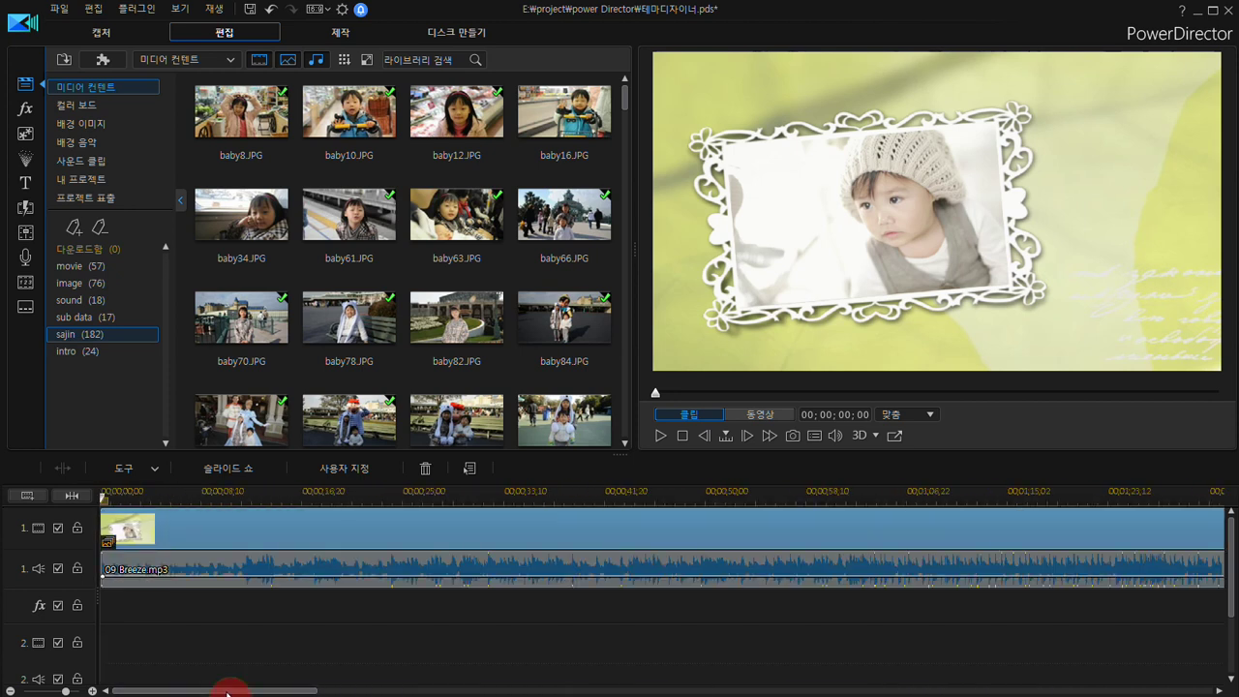
click(322, 653)
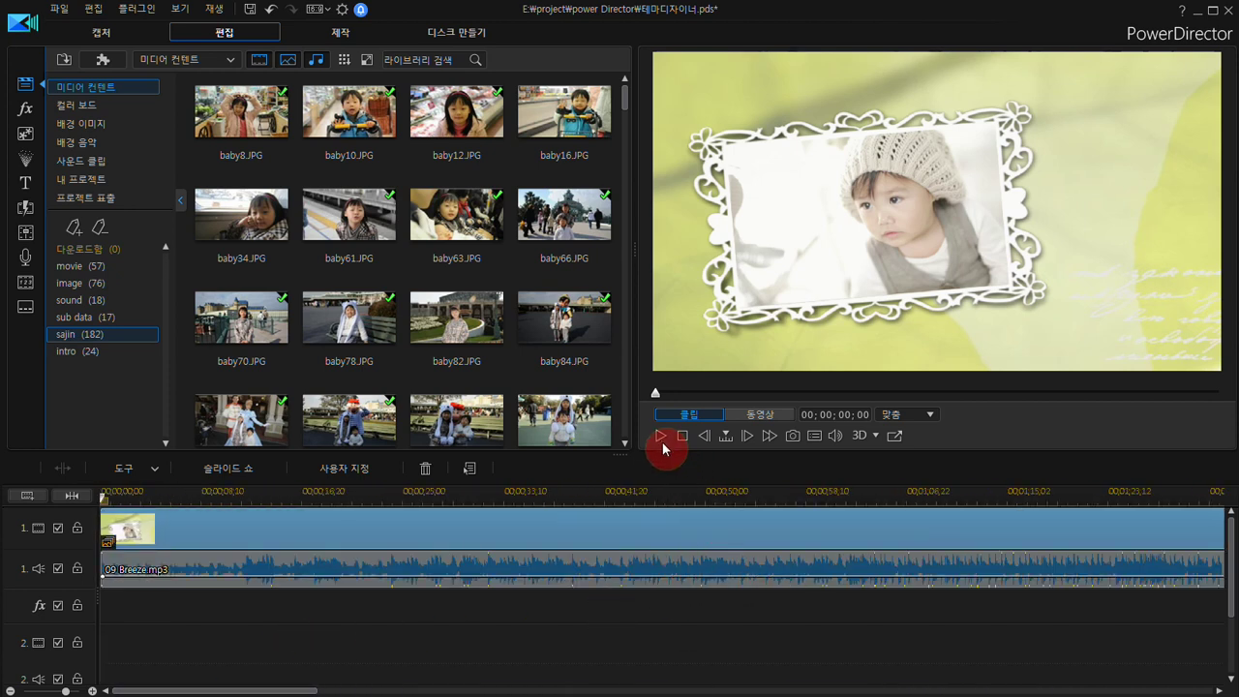
click(661, 436)
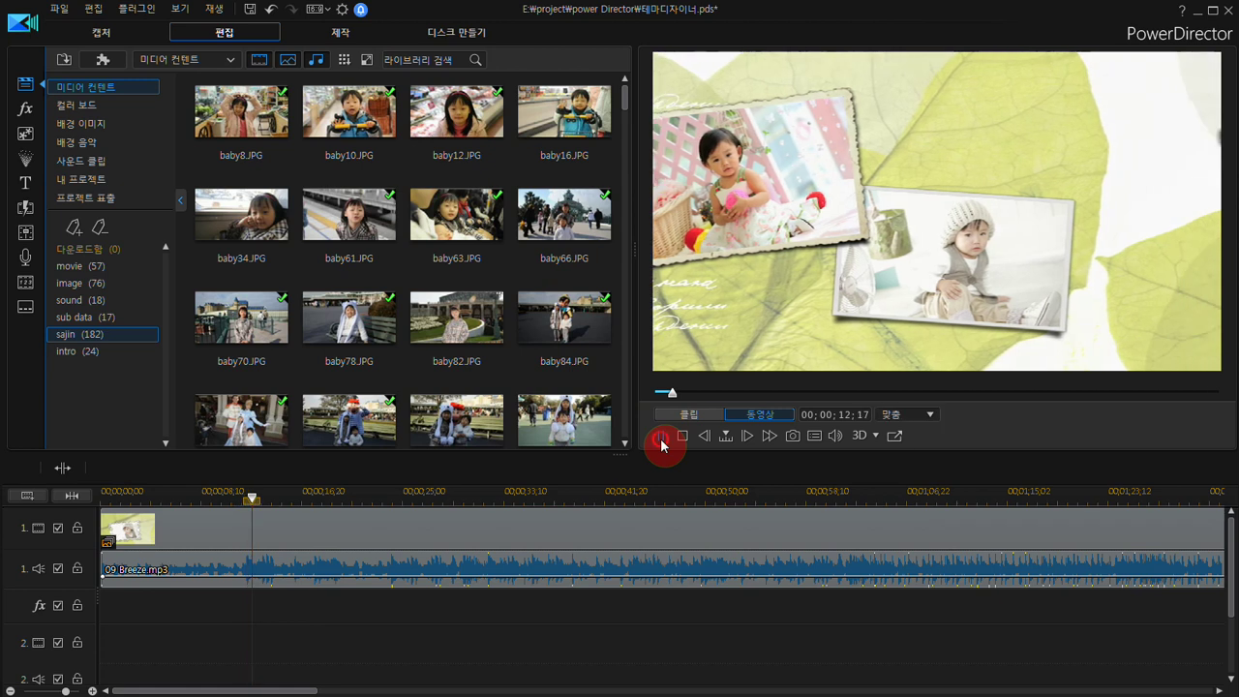
click(663, 444)
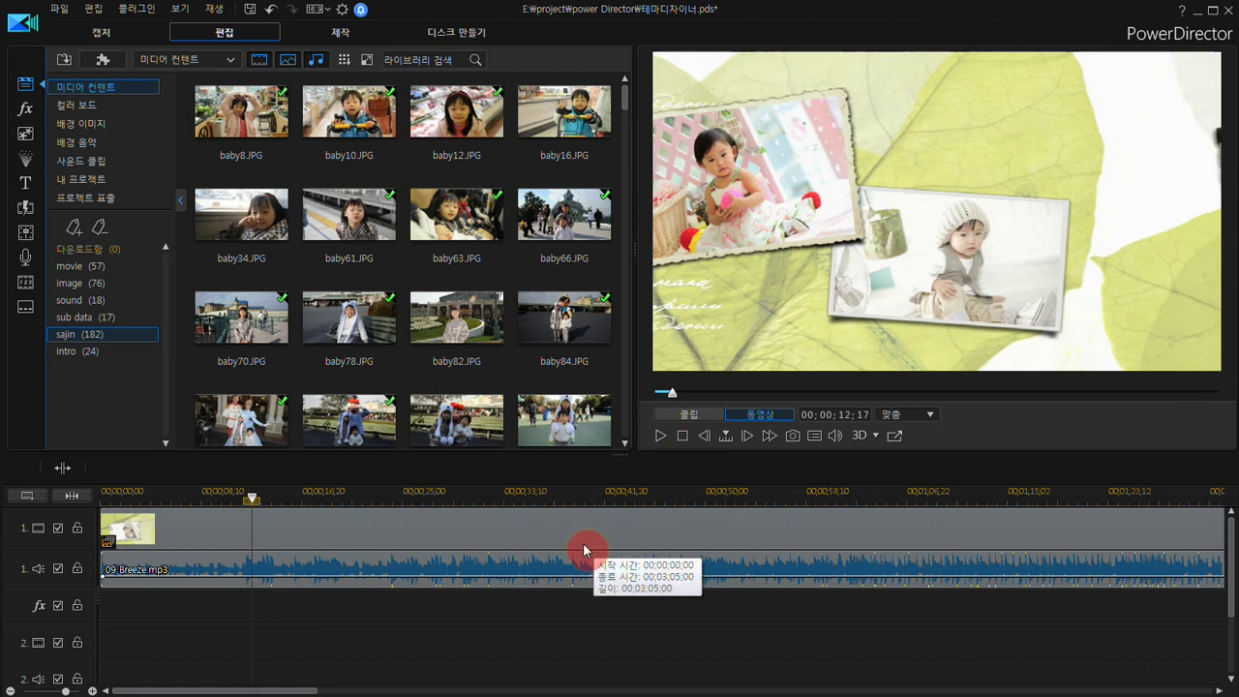
Step: Reopen the timeline slideshow clip in the Slideshow Creator and change its style to Collage (콜라주)
click(385, 532)
double_click(382, 530)
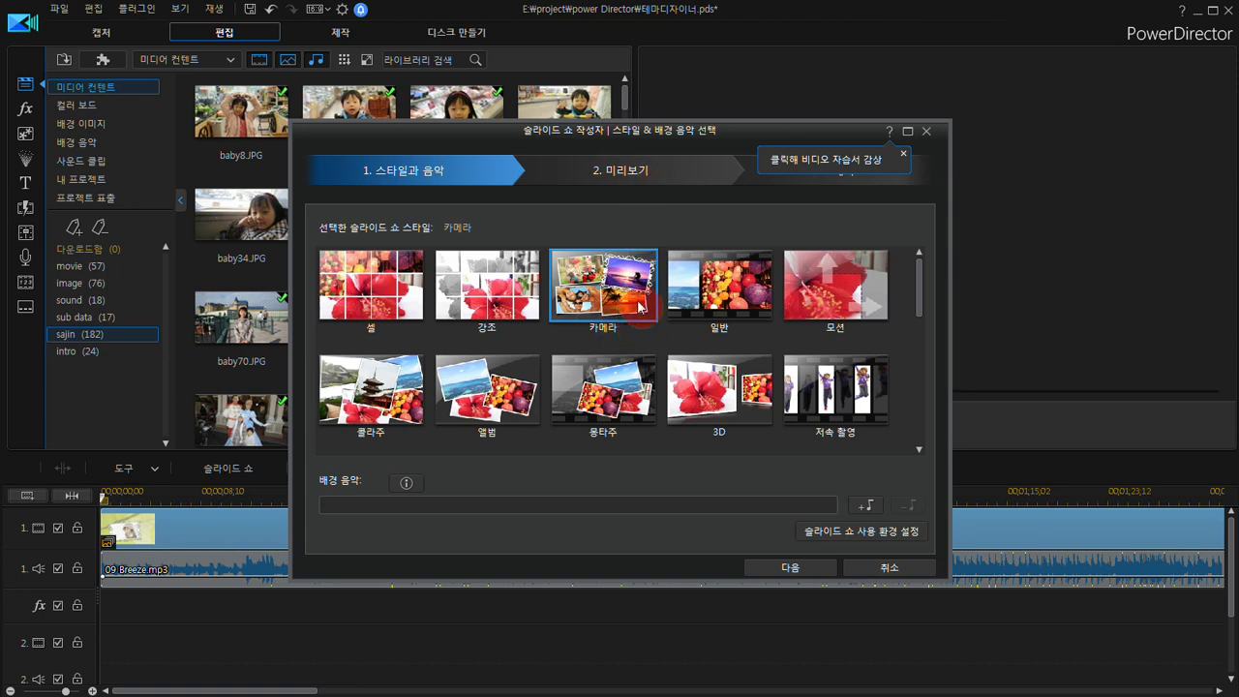
click(392, 387)
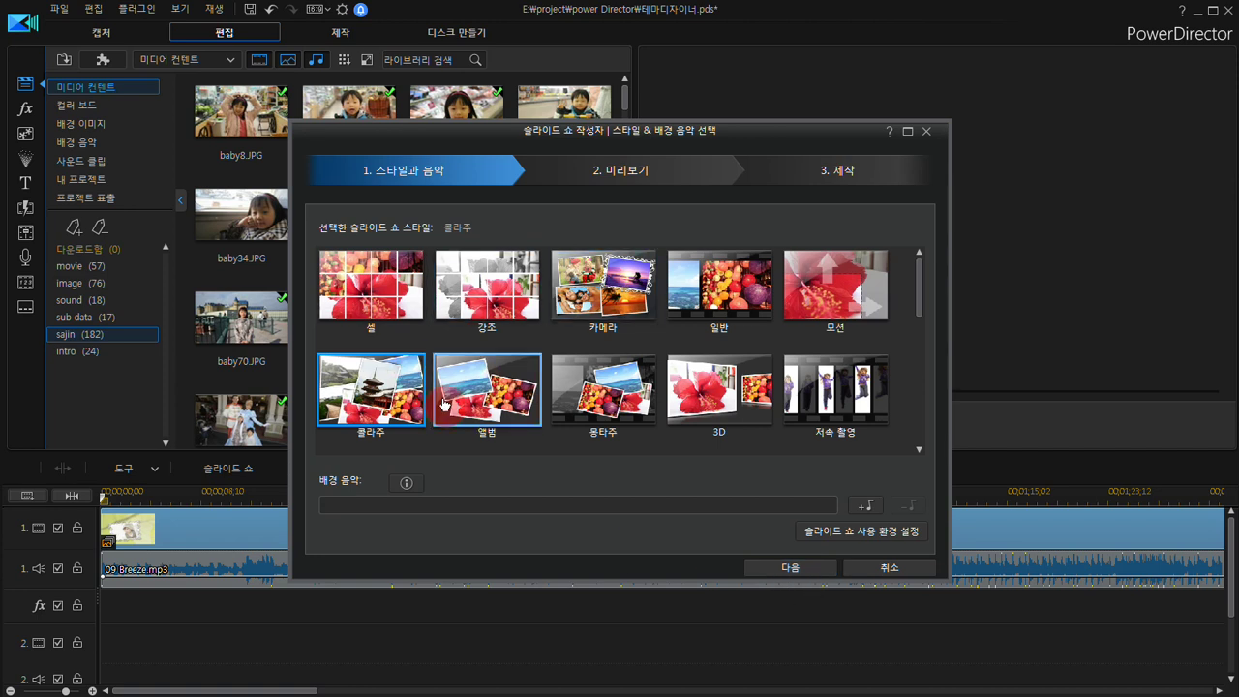
click(591, 294)
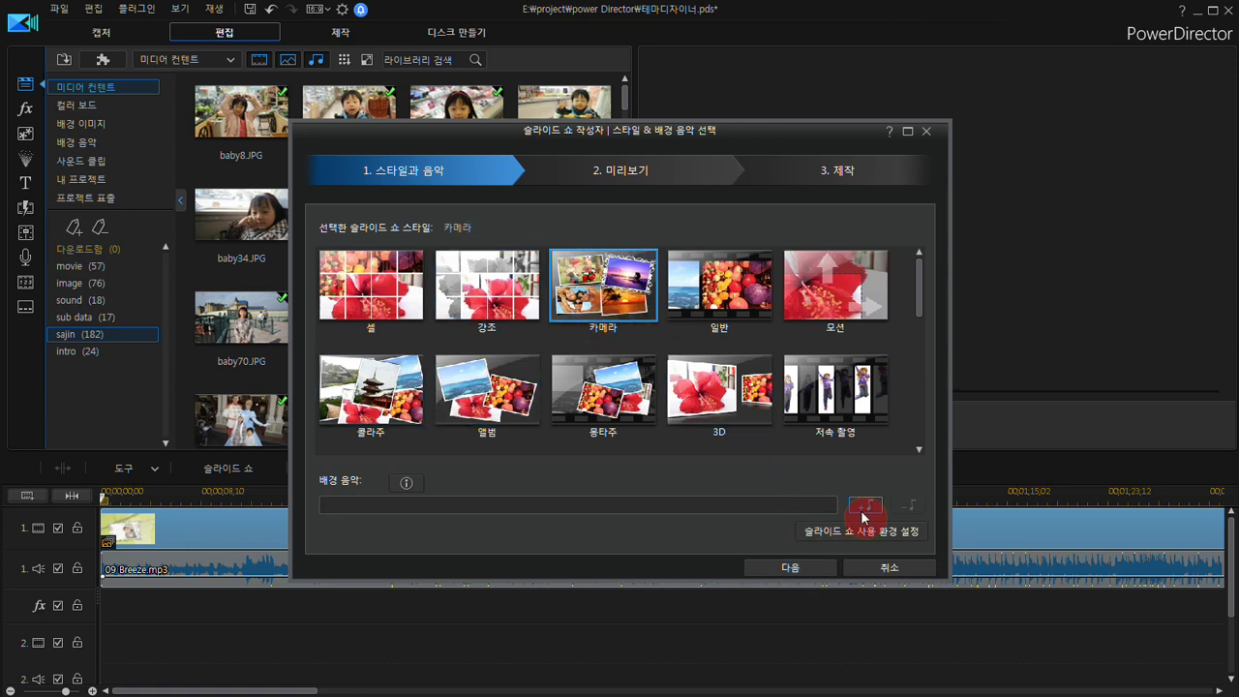
click(383, 416)
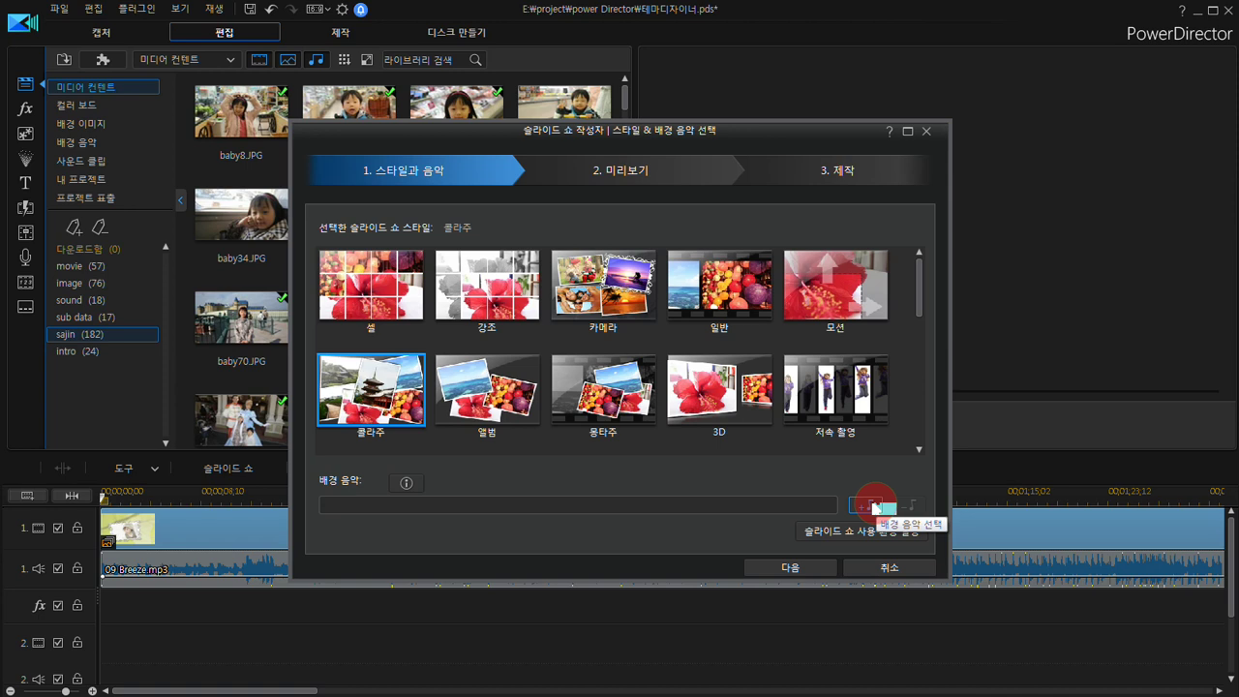
Step: Add 09 Breeze.mp3 and 10 Road to Chicago.mp3 together as the collage slideshow's background music and confirm
click(874, 507)
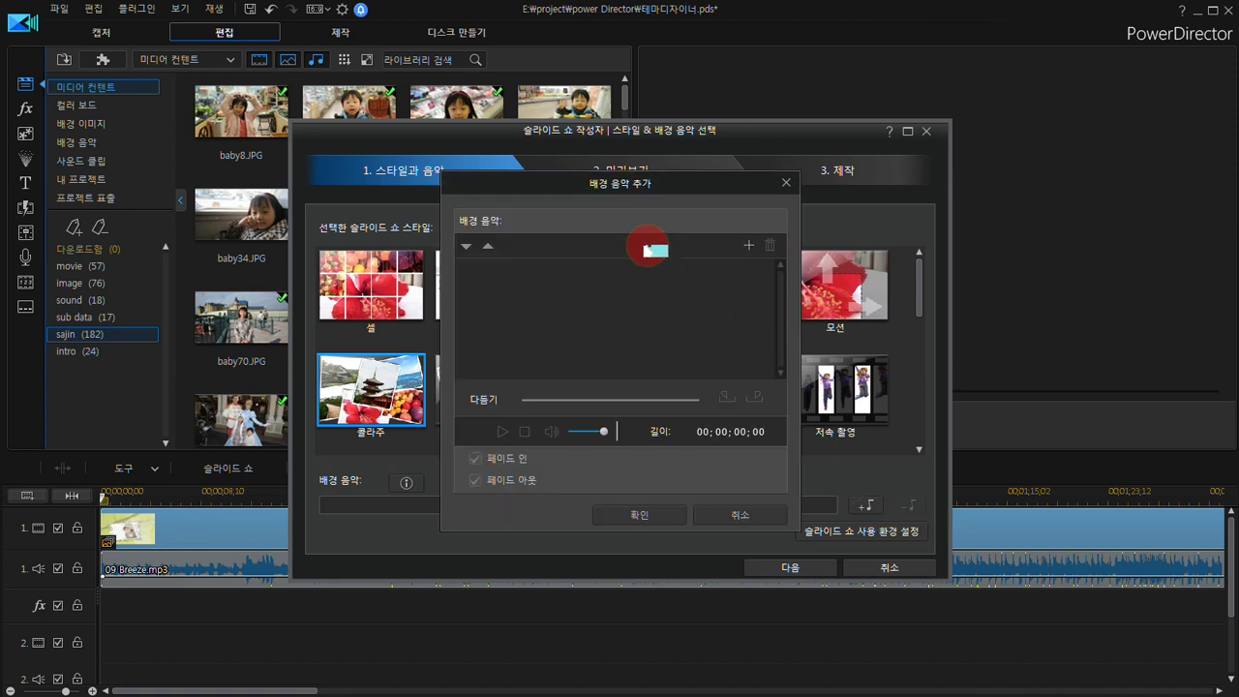
click(748, 245)
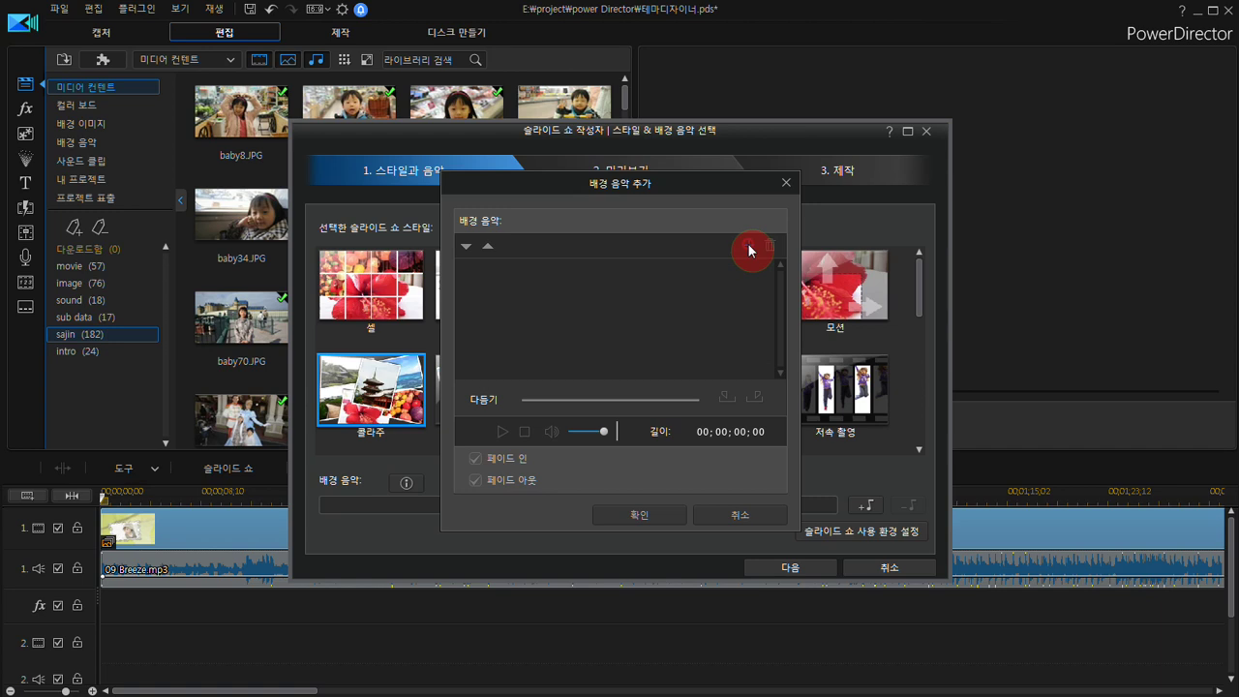
click(686, 467)
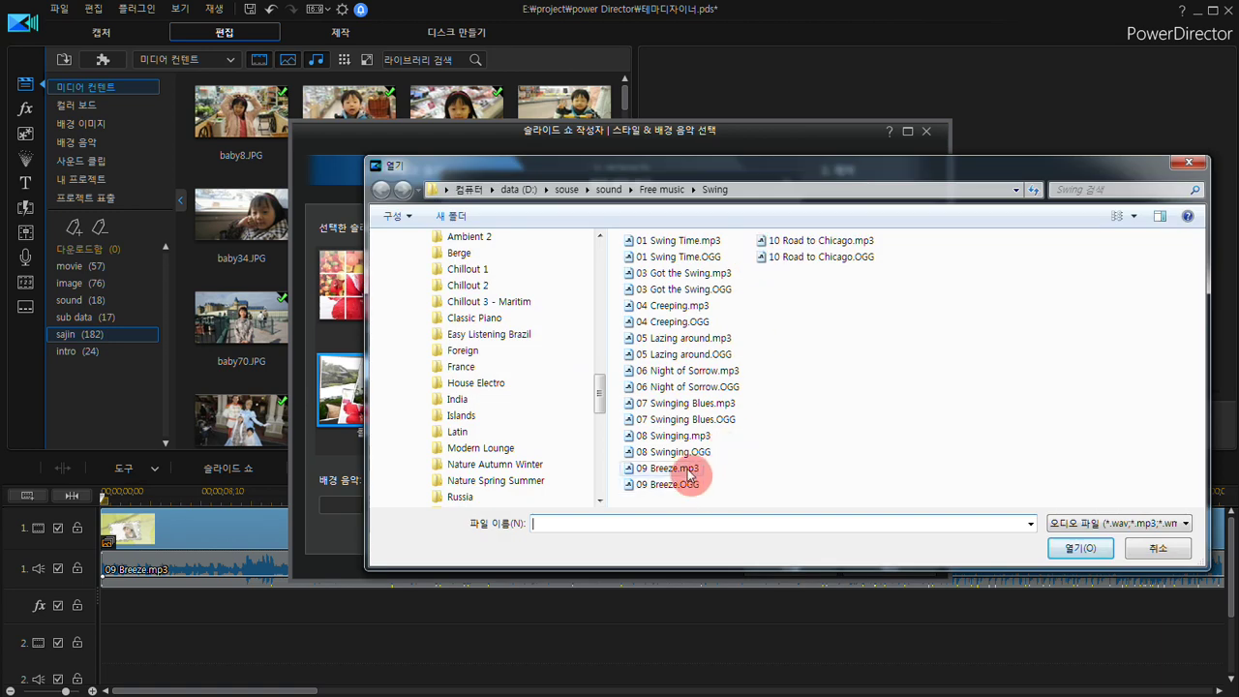
ctrl+click(850, 241)
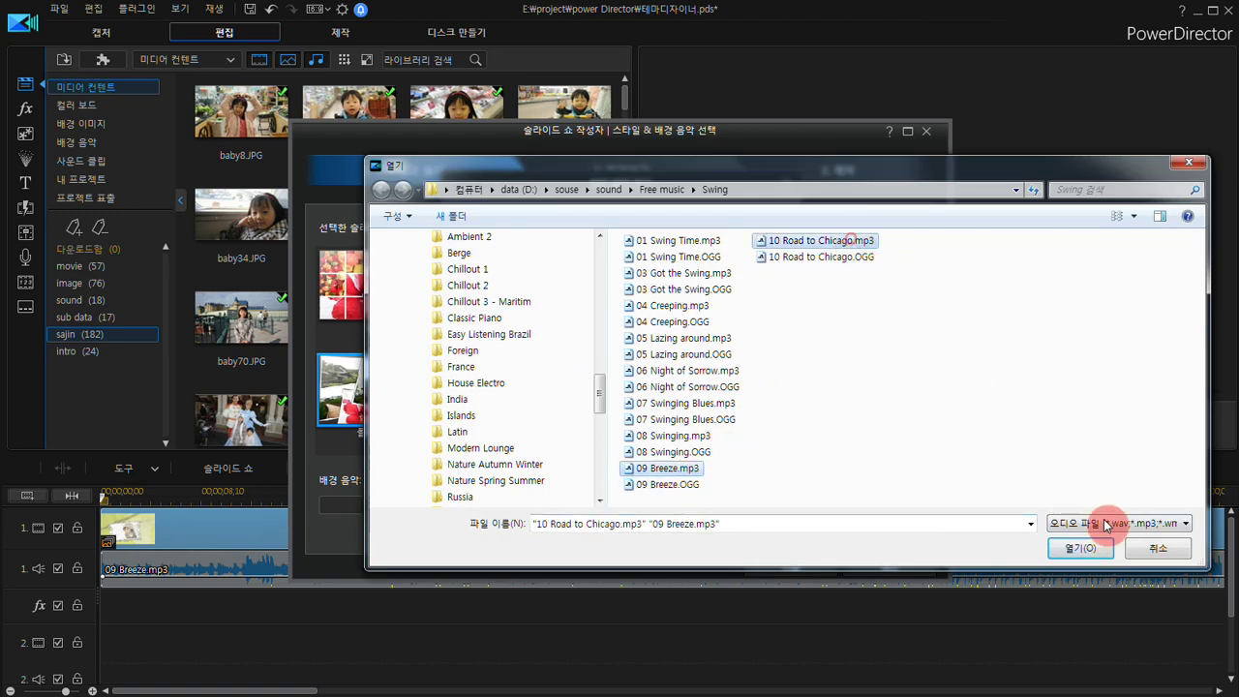
click(1084, 548)
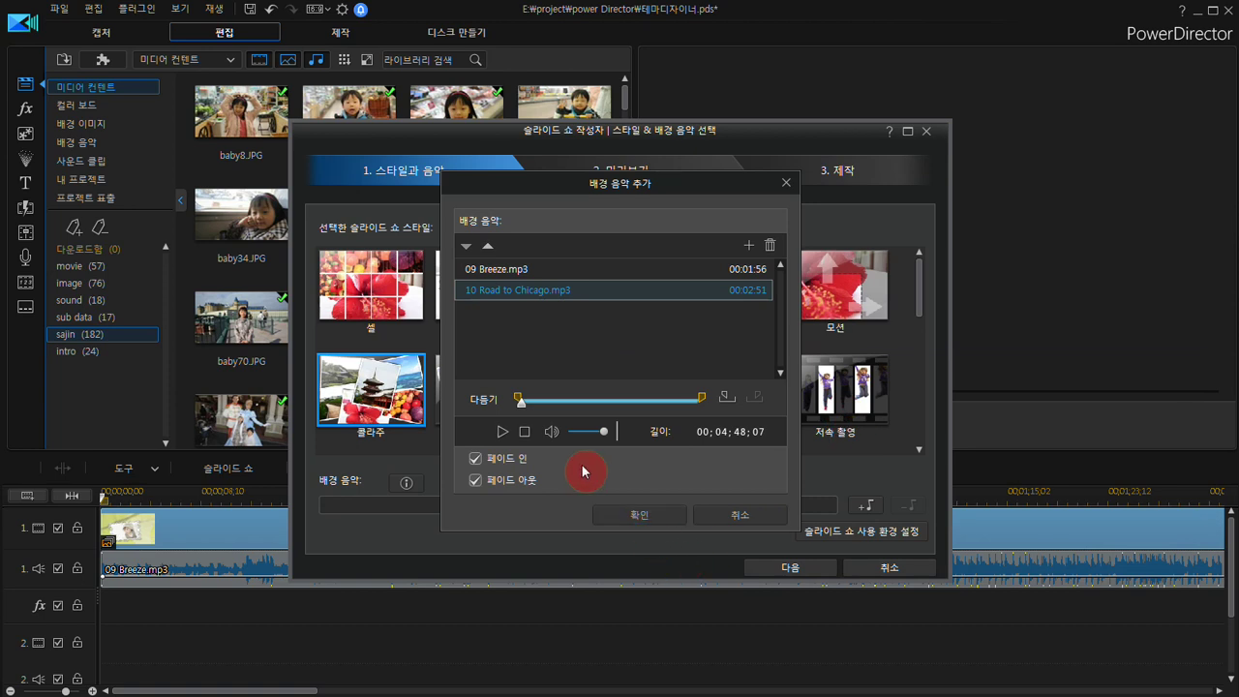
click(649, 518)
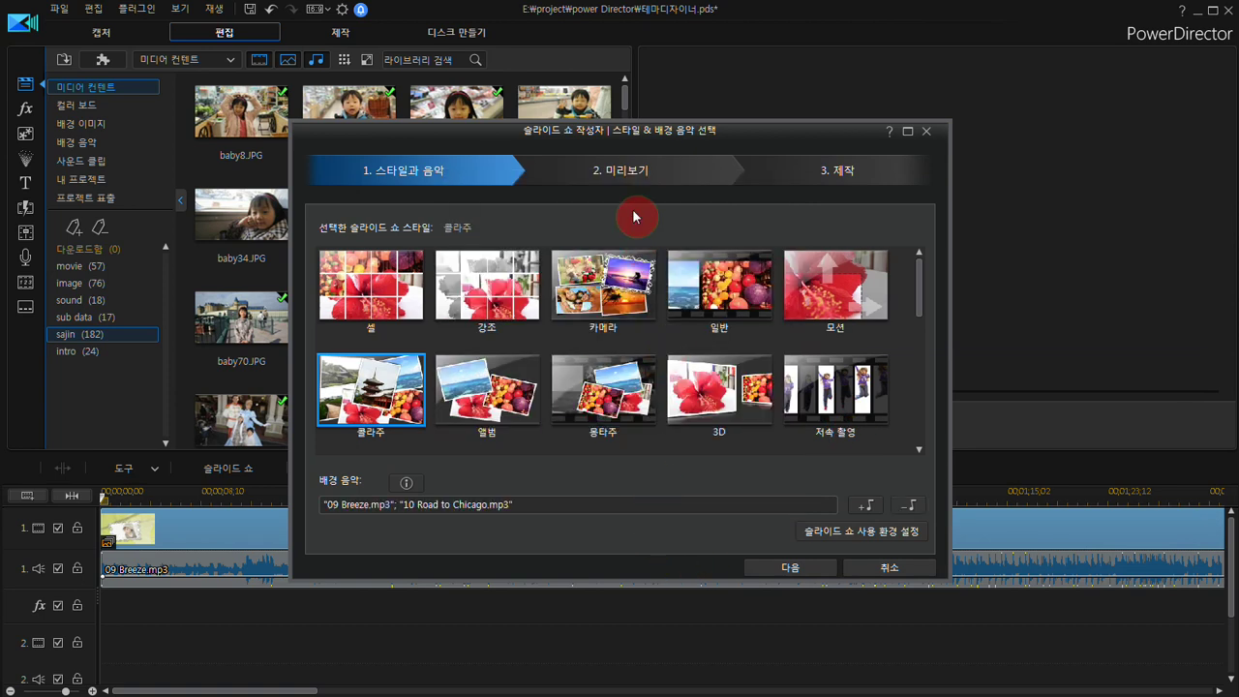
Step: Play about the first 4 seconds of the Collage-style slideshow in the preview stage and pause it
click(656, 179)
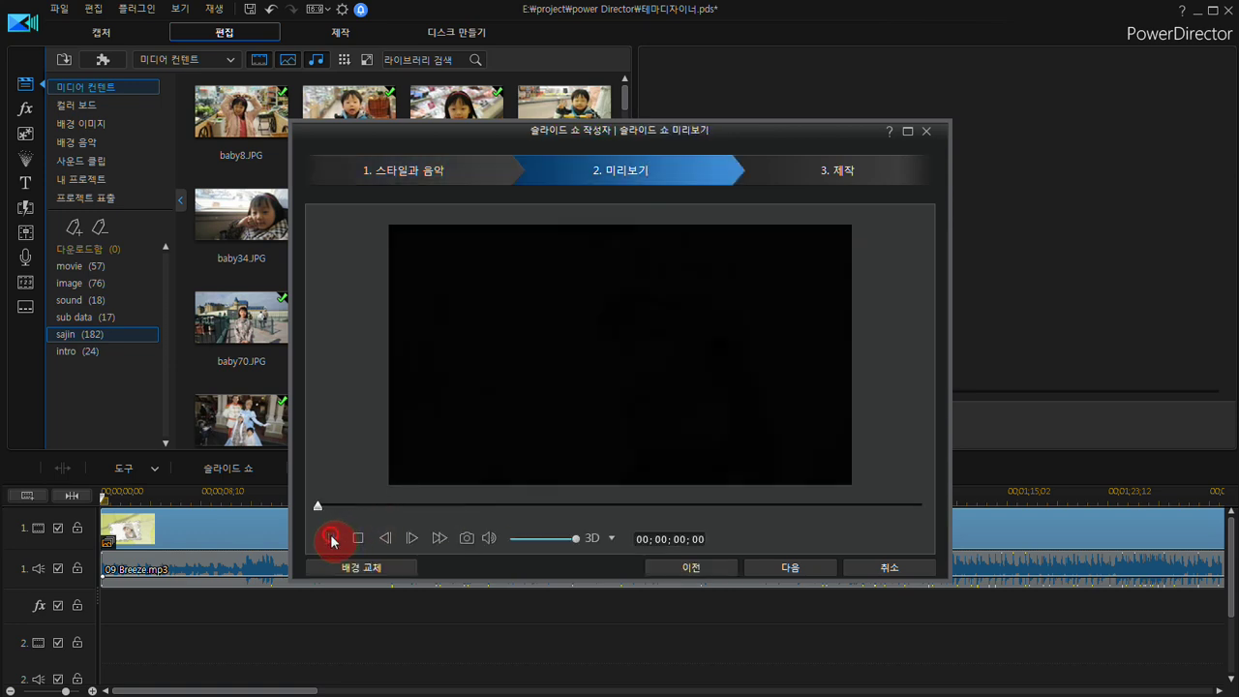
click(331, 539)
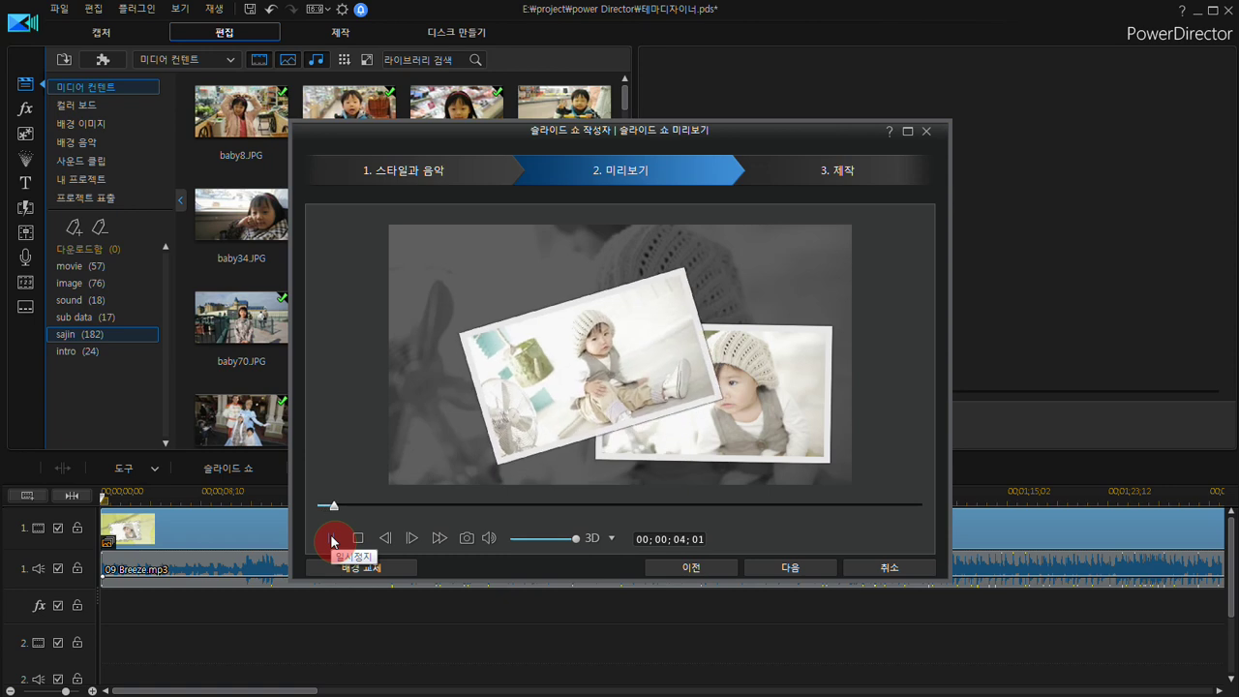
click(331, 539)
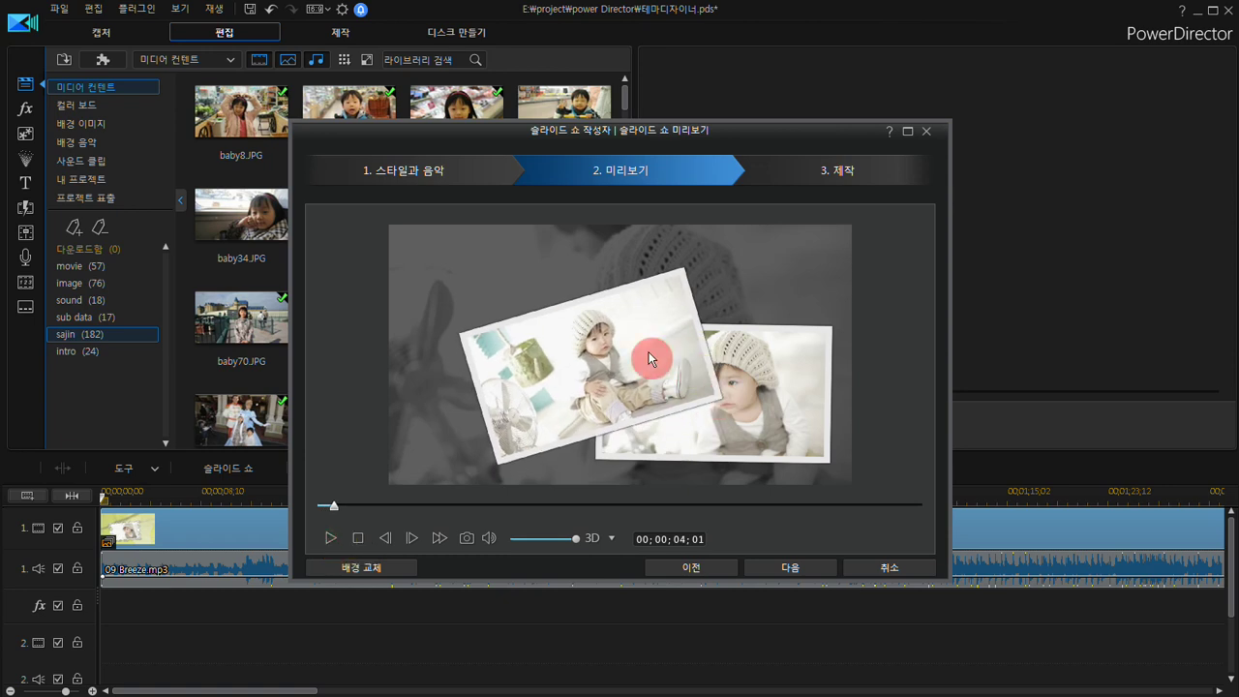
Step: Finish the Collage-style slideshow with advanced editing (고급 편집), replacing the selected slideshow clip on the timeline
click(796, 569)
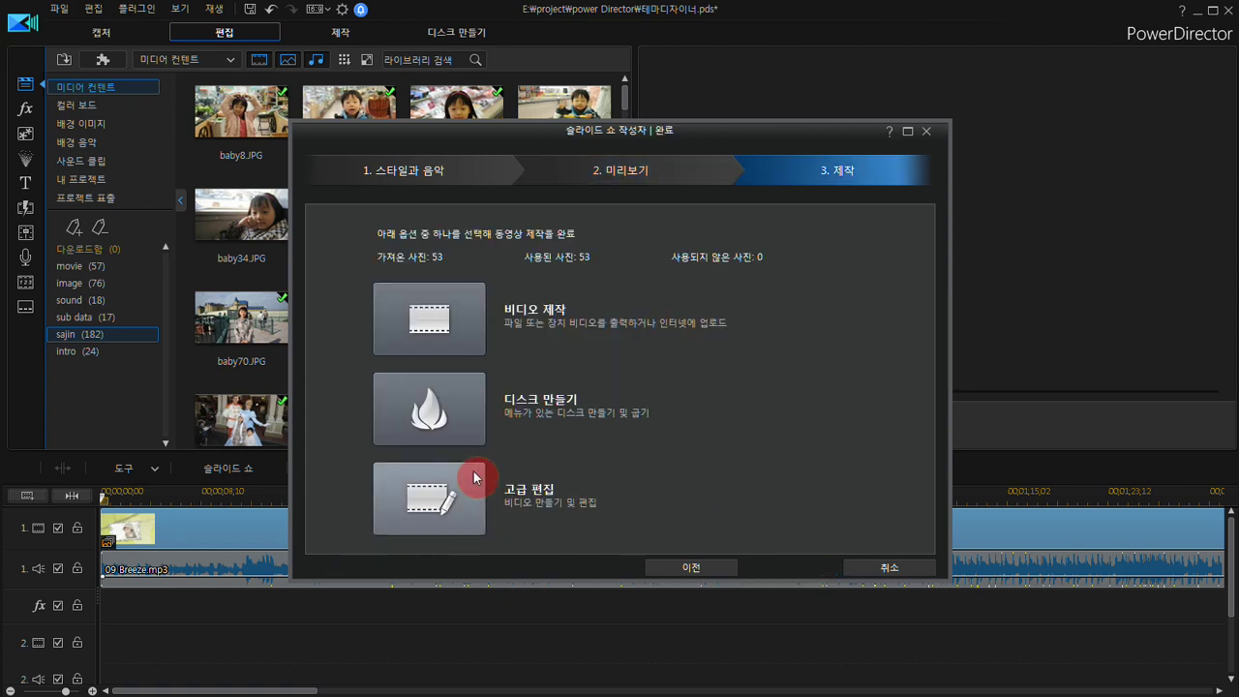
click(450, 498)
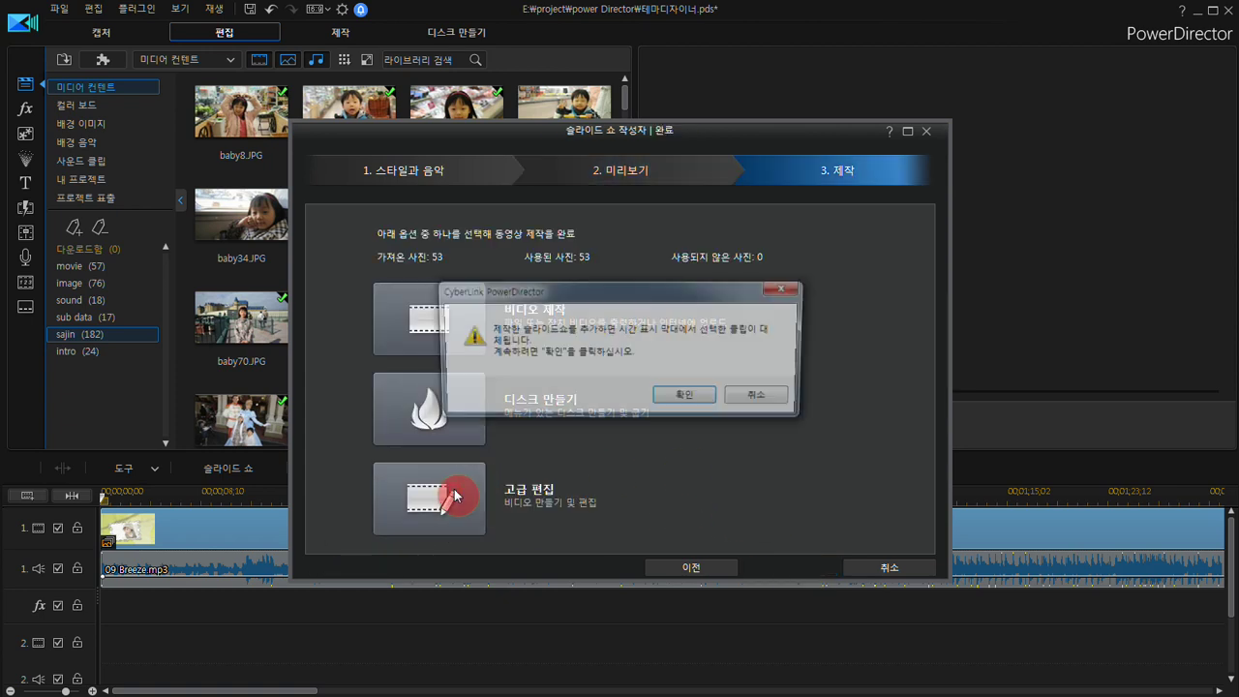
click(674, 398)
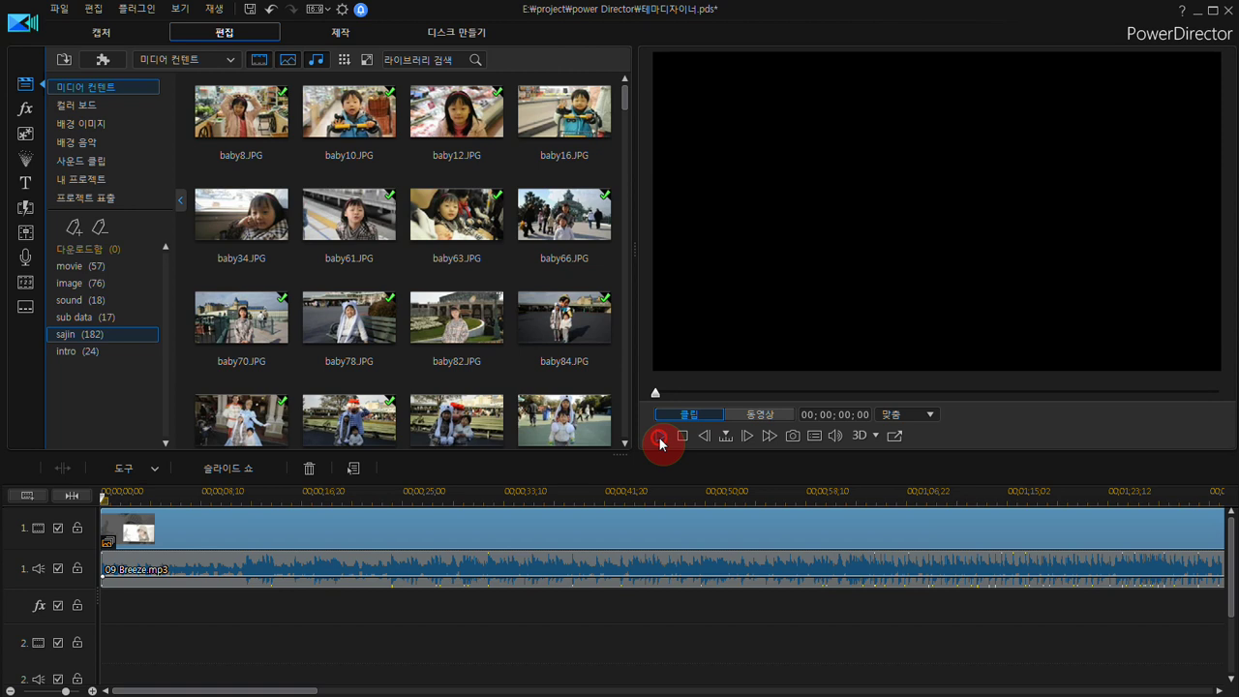
Step: Play the opening of the collage slideshow on the timeline, and move the playhead to the end of the last clip
click(661, 440)
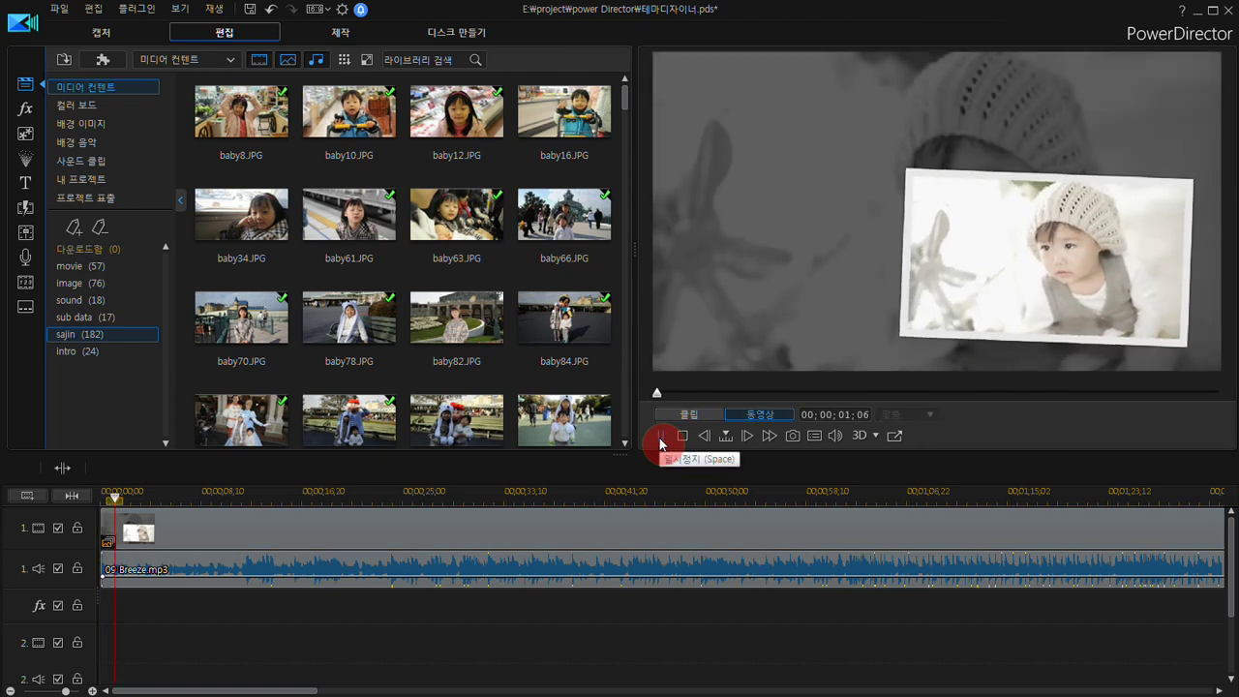
click(662, 441)
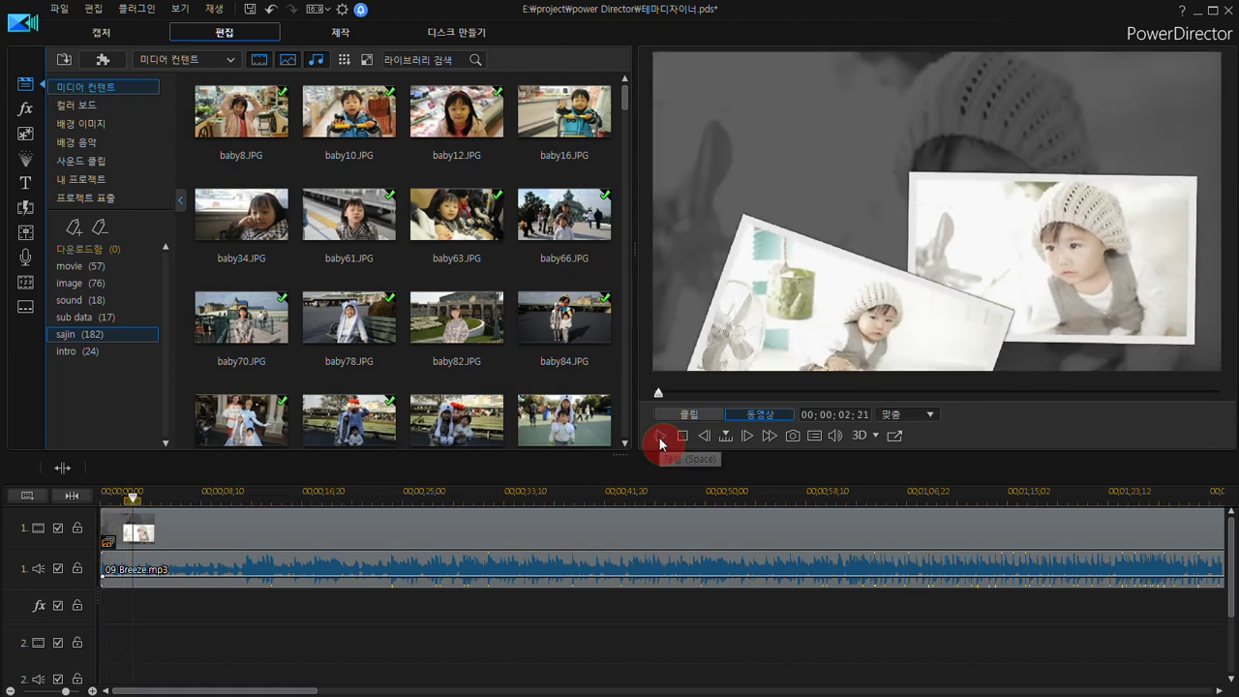
drag(373, 693, 1023, 649)
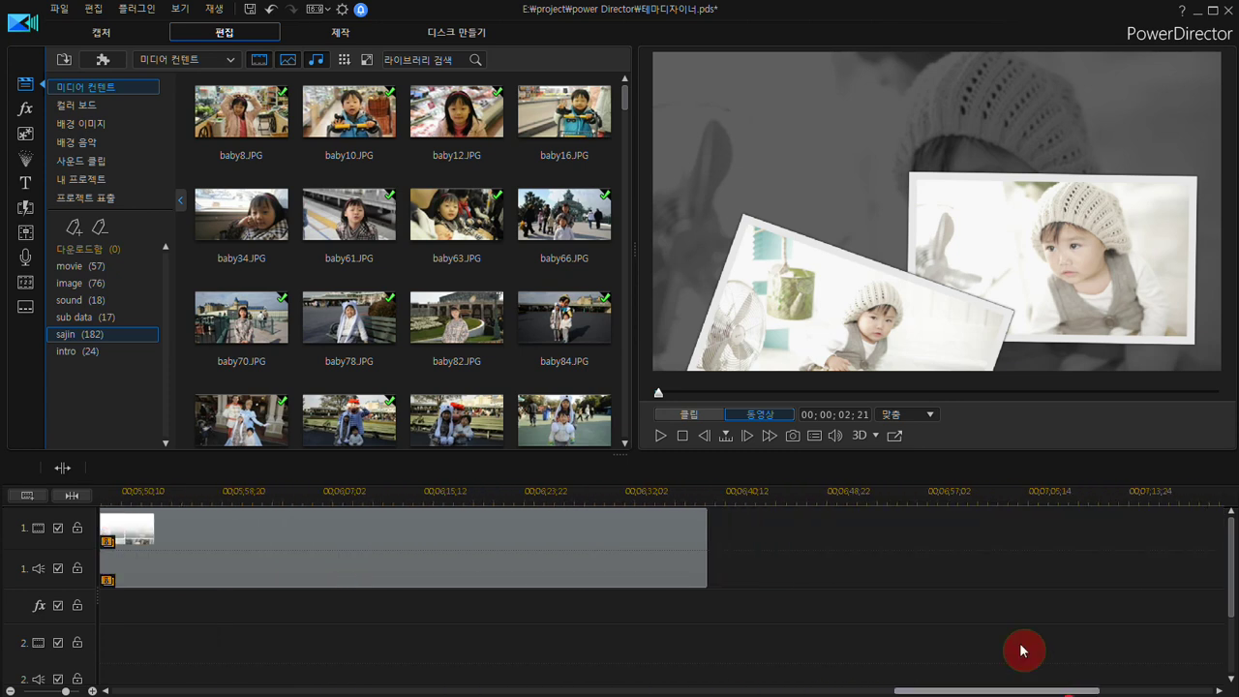
click(716, 493)
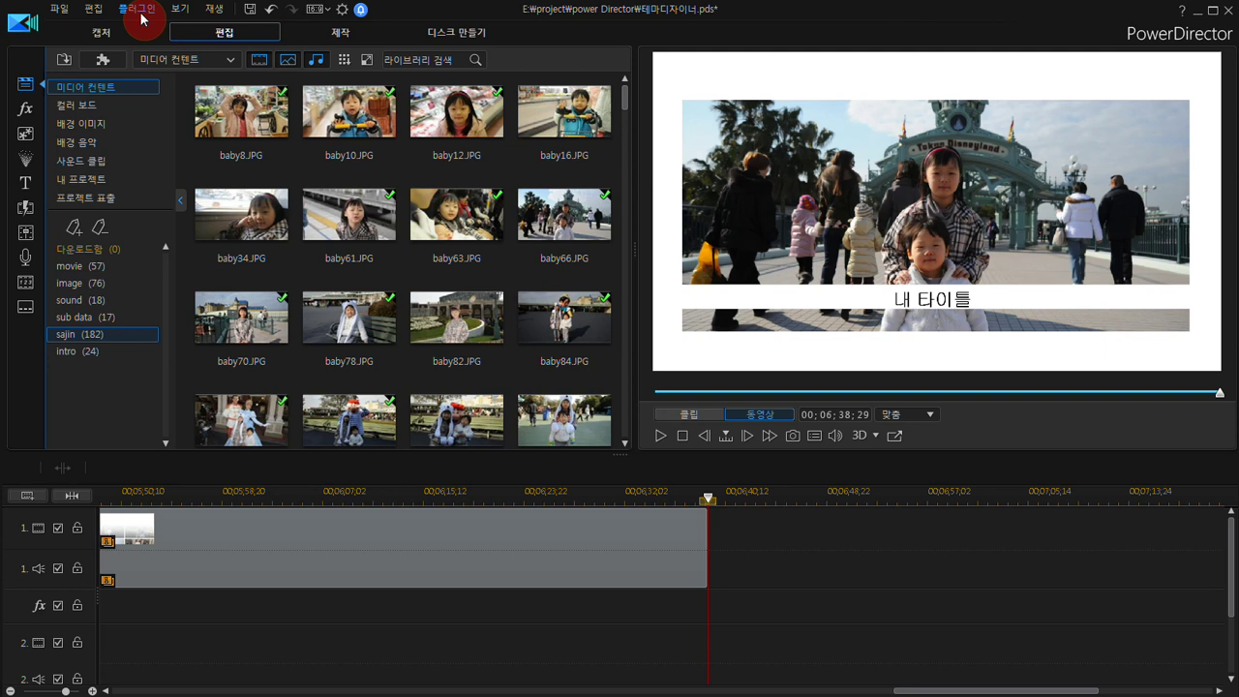
click(142, 17)
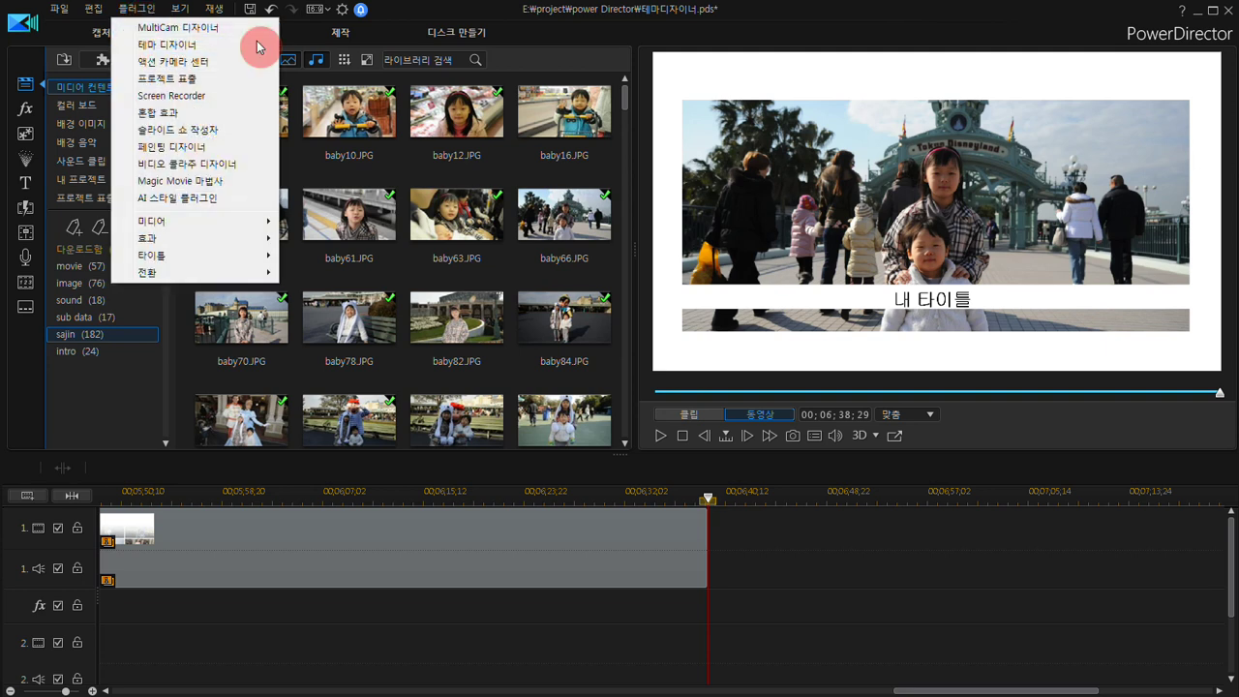
click(408, 25)
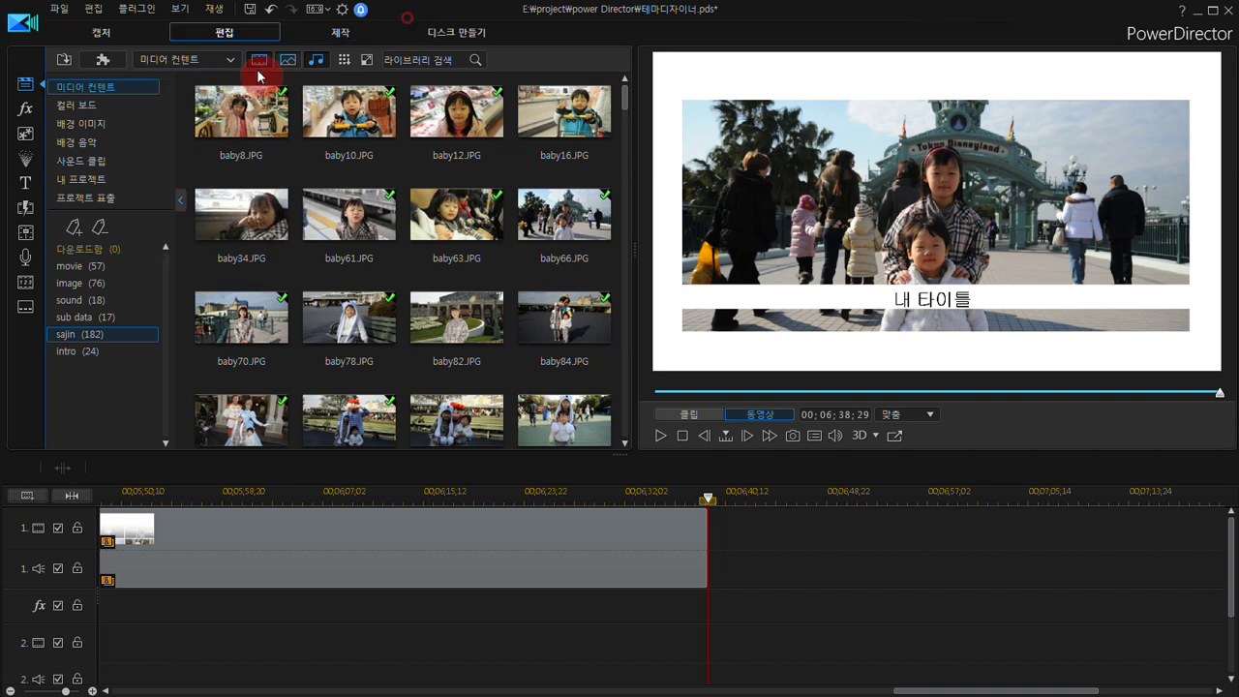
Step: Open the Video Collage Designer (비디오 콜라주 디자이너) and choose the three-frame layout with frames 2 and 3 above a wide frame 1
click(107, 63)
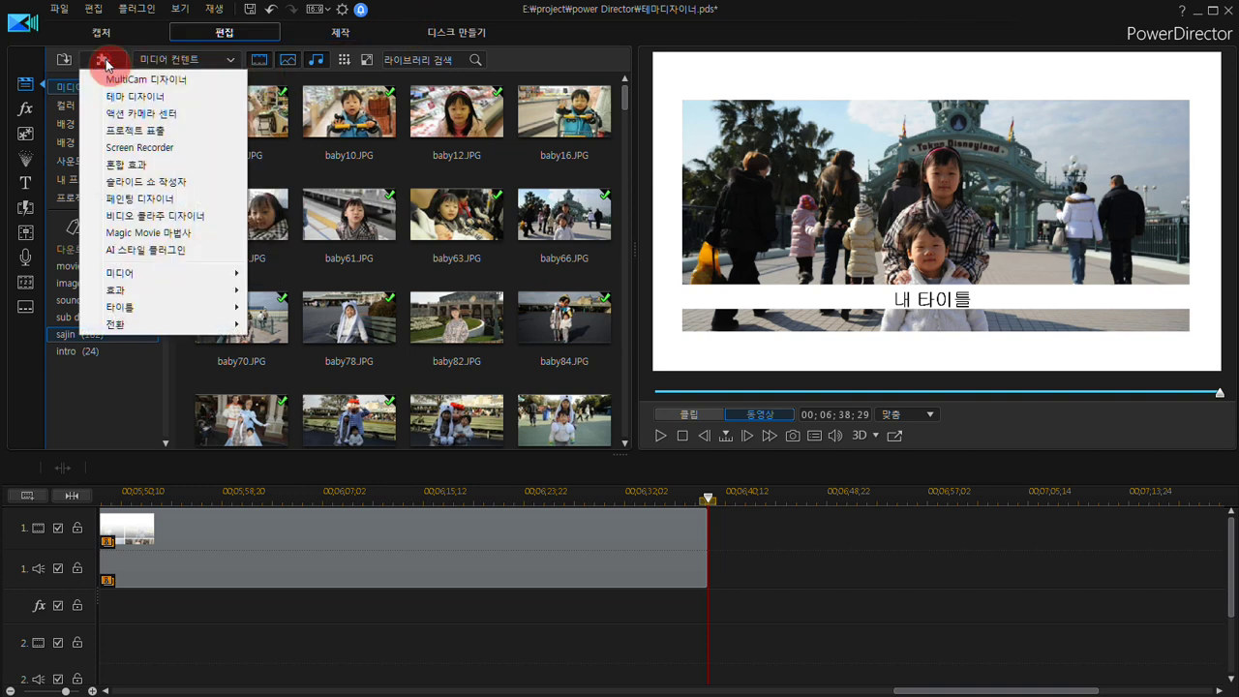
click(187, 222)
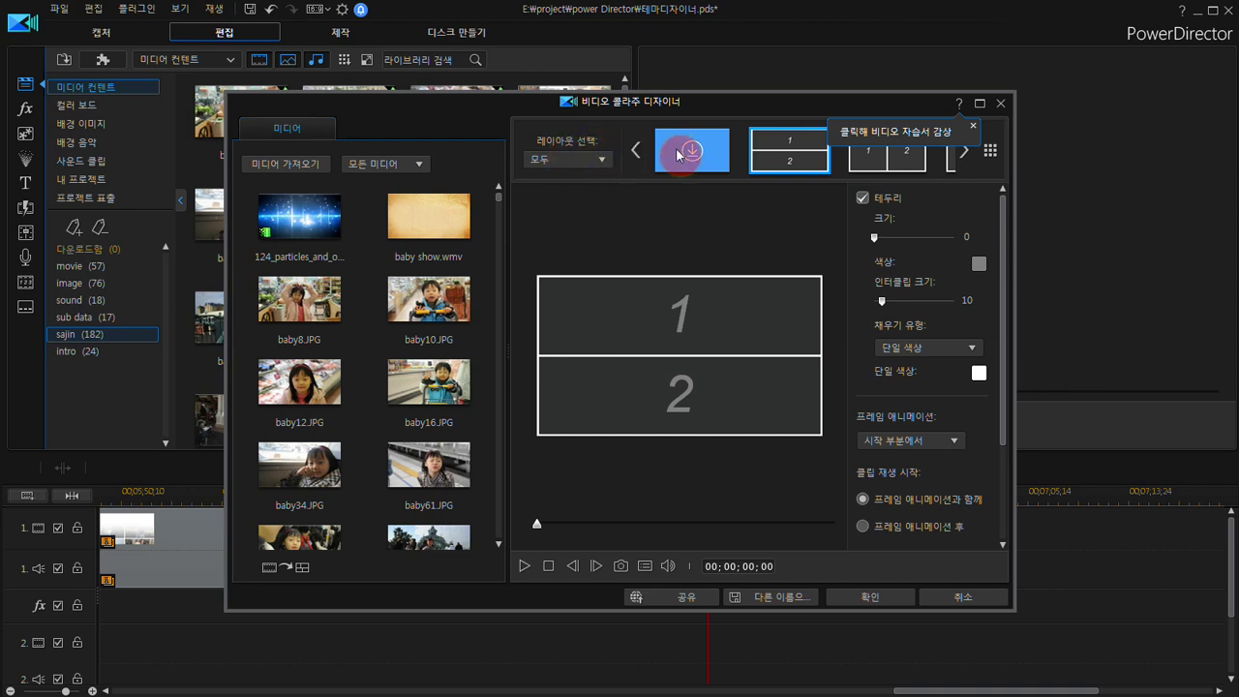
click(965, 155)
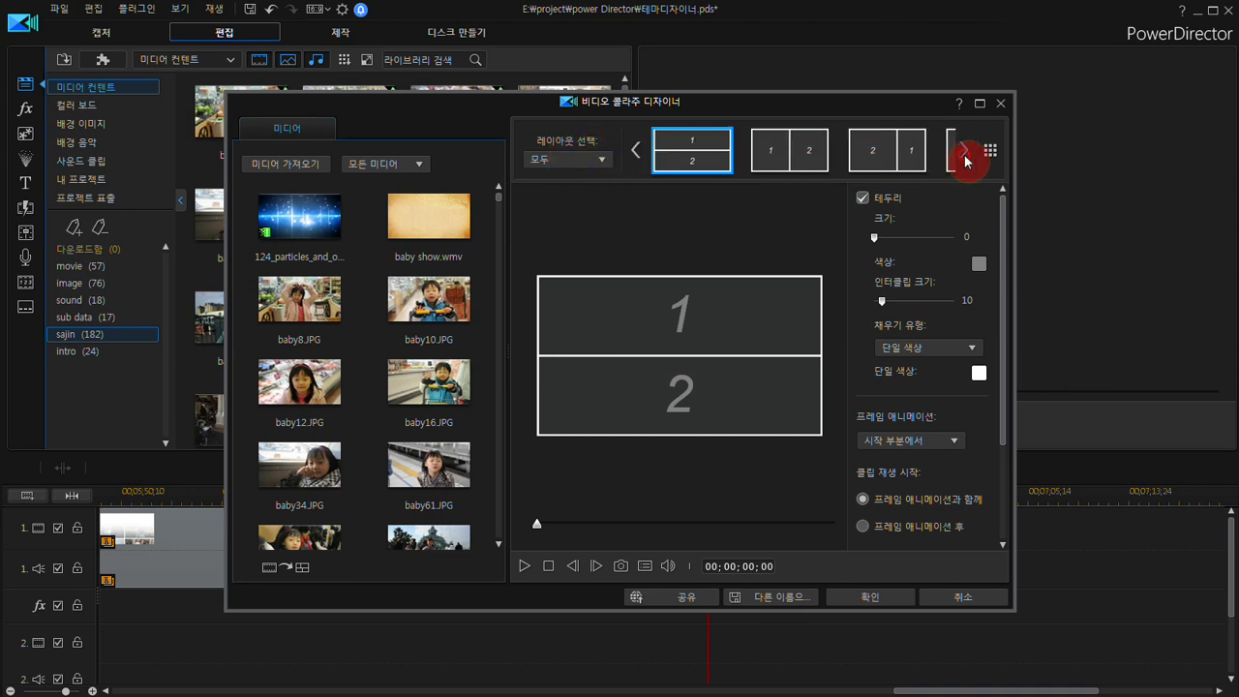
click(965, 154)
click(965, 155)
click(965, 155)
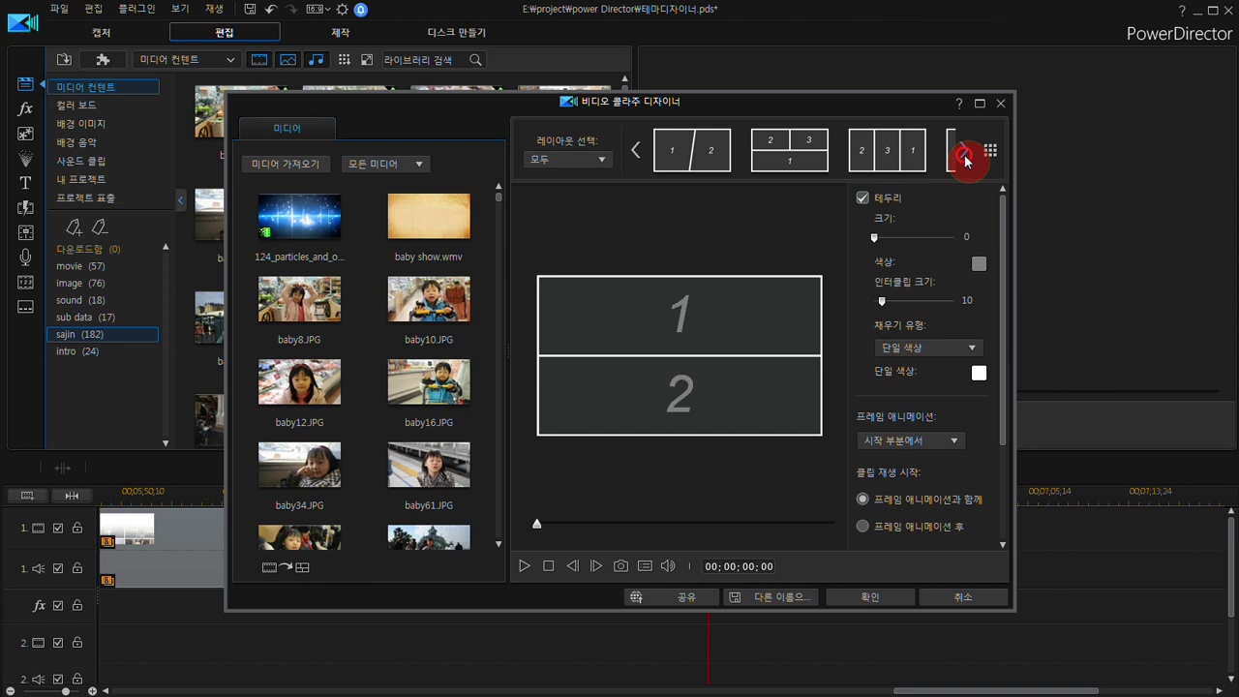
click(965, 155)
click(965, 155)
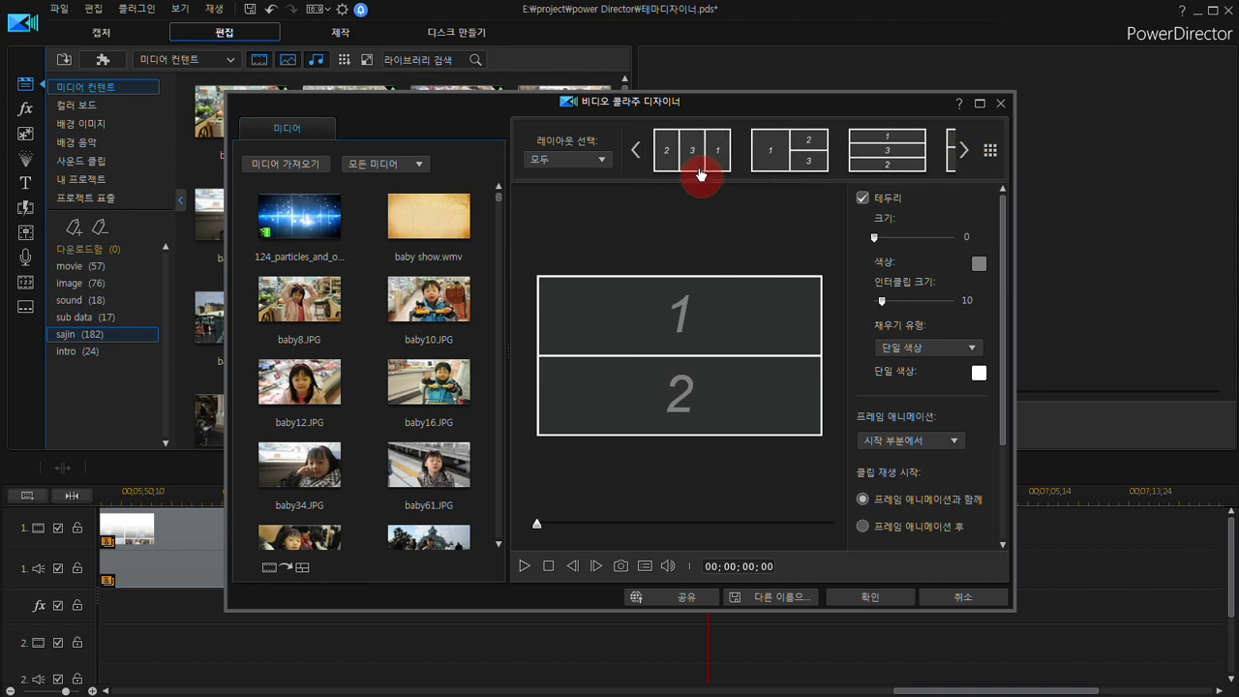
click(634, 155)
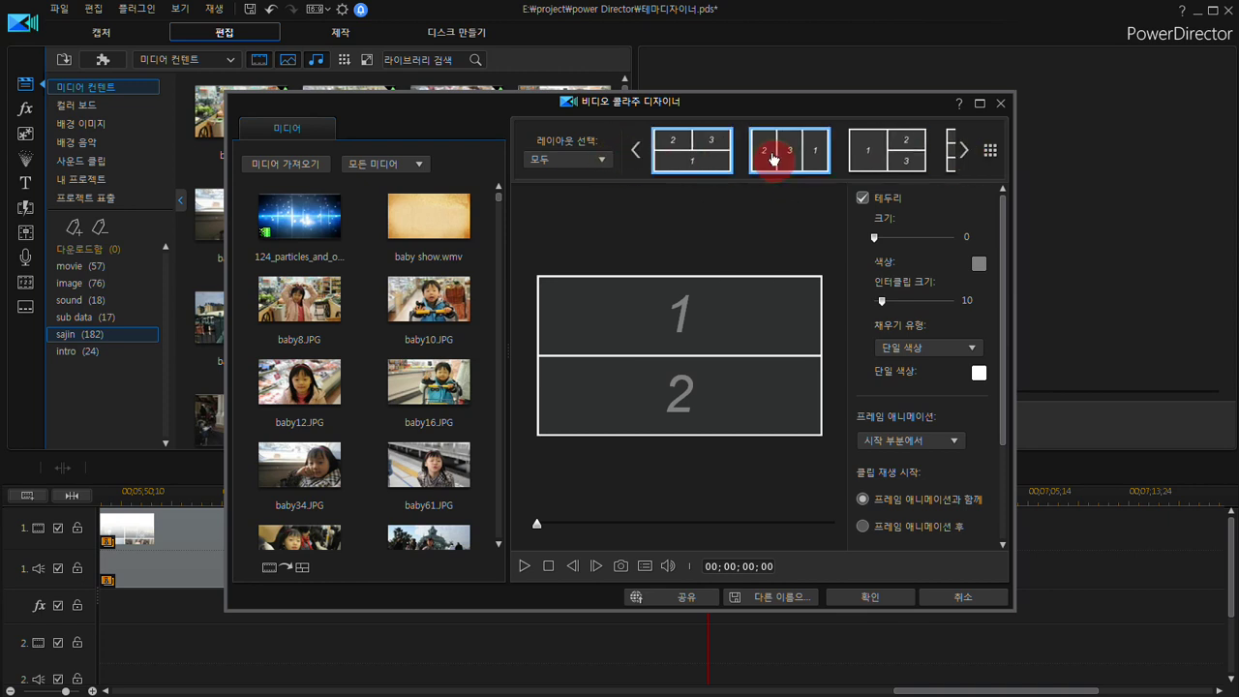
click(680, 163)
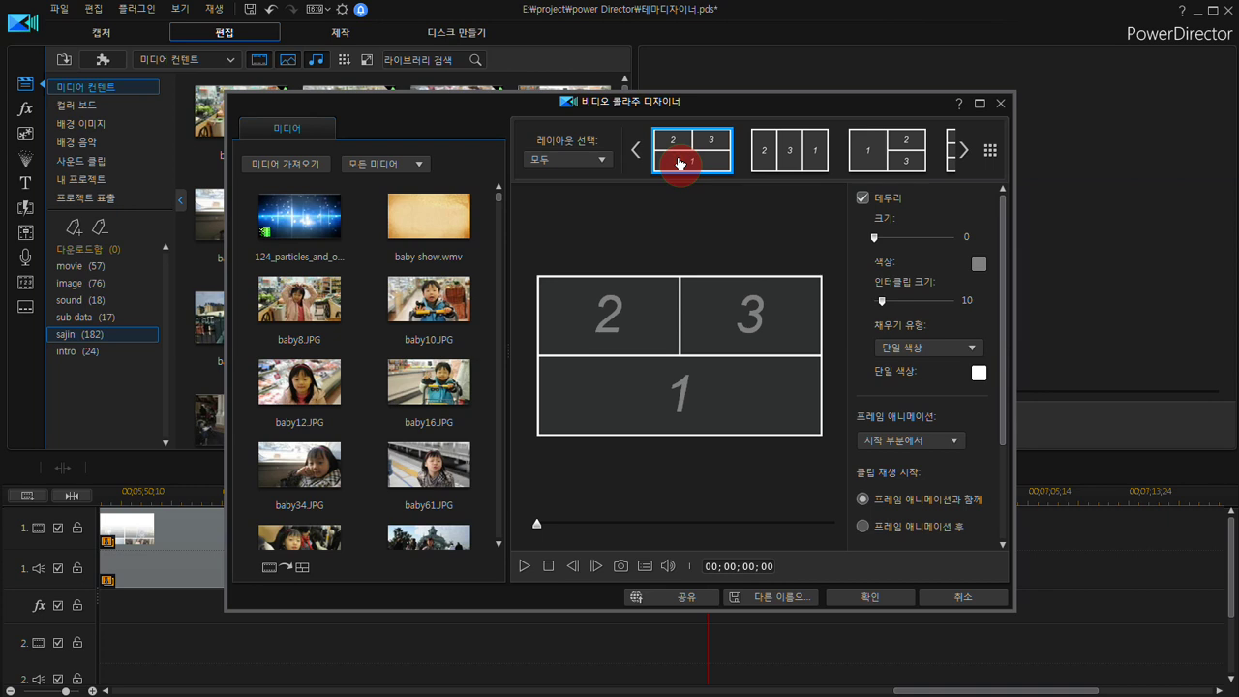
Step: Place baby10.JPG in frame 2, baby16.JPG in frame 3 and baby61.JPG in frame 1 of the collage
click(417, 310)
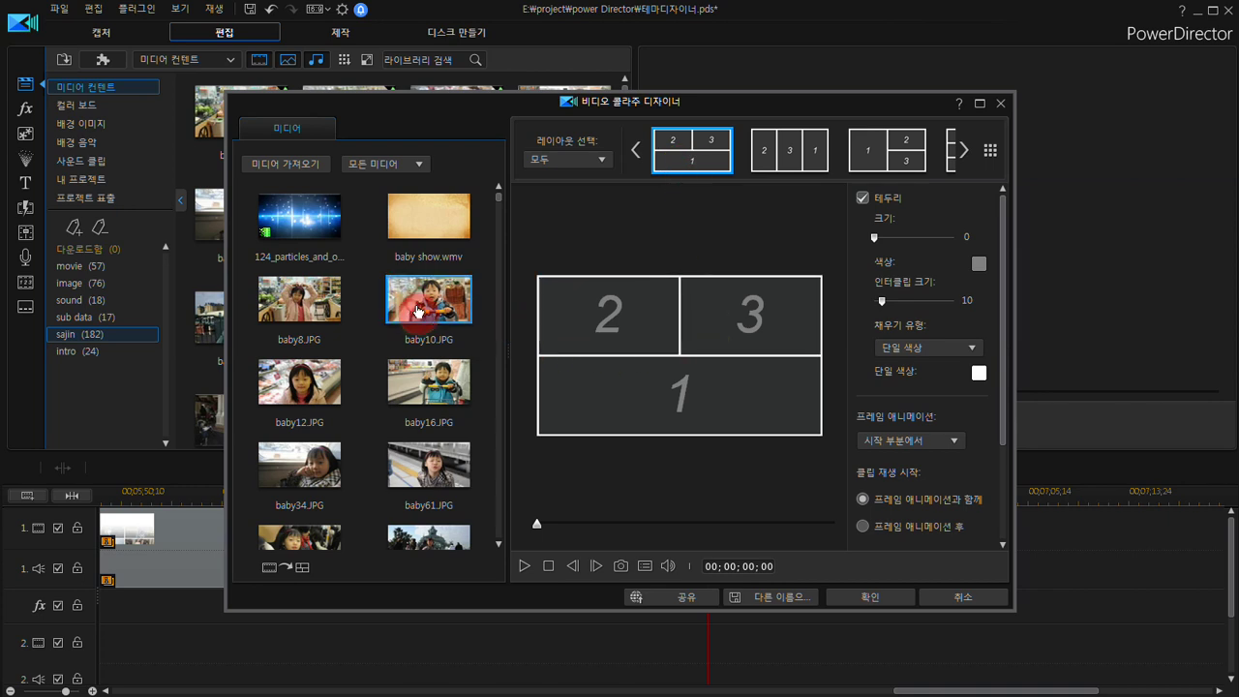
drag(417, 309, 602, 316)
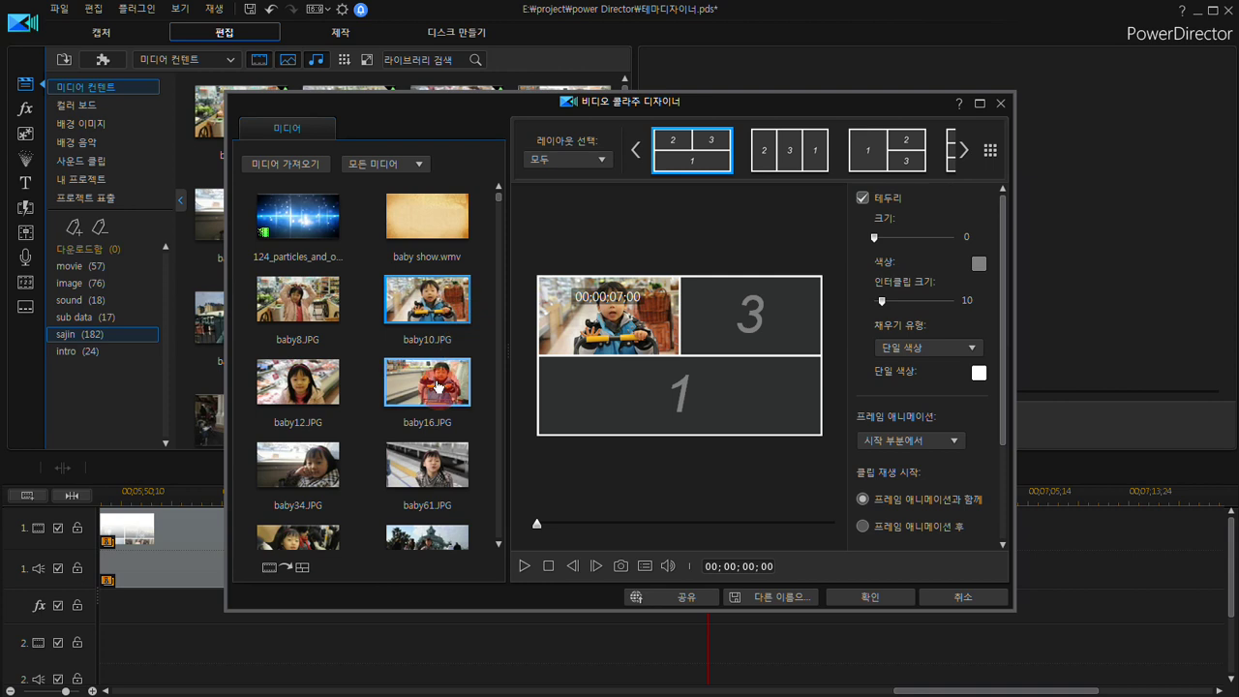
drag(437, 387, 750, 324)
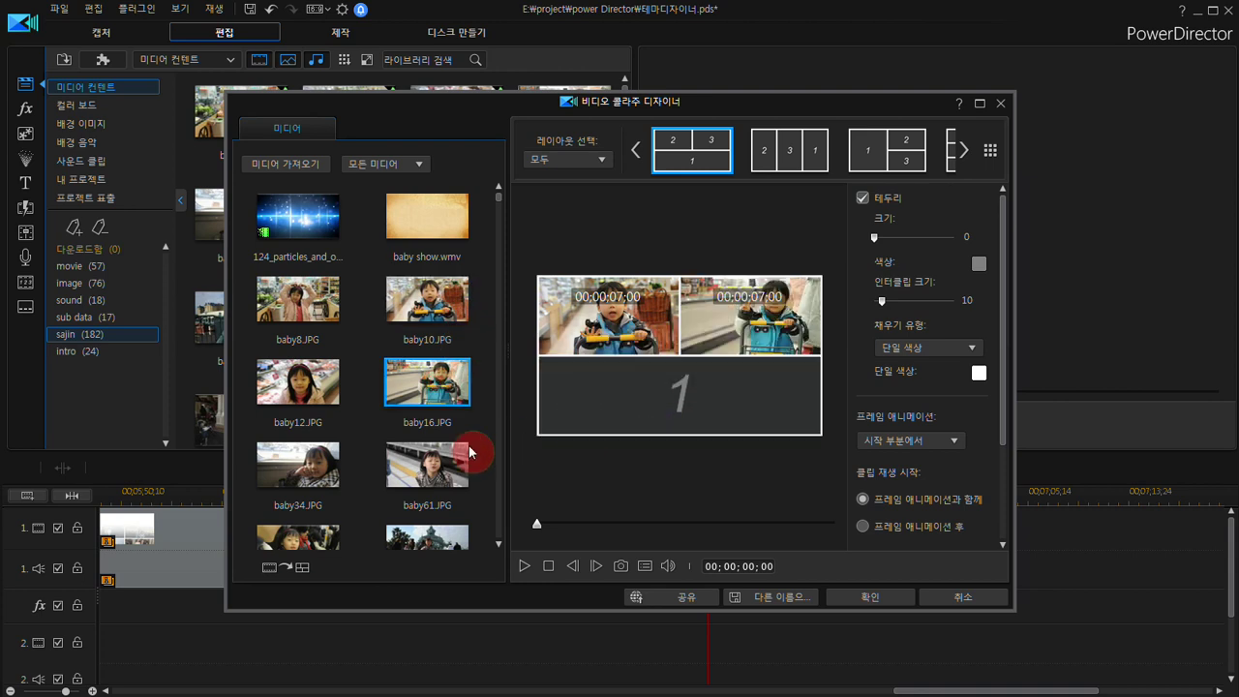
drag(470, 451, 727, 395)
click(780, 328)
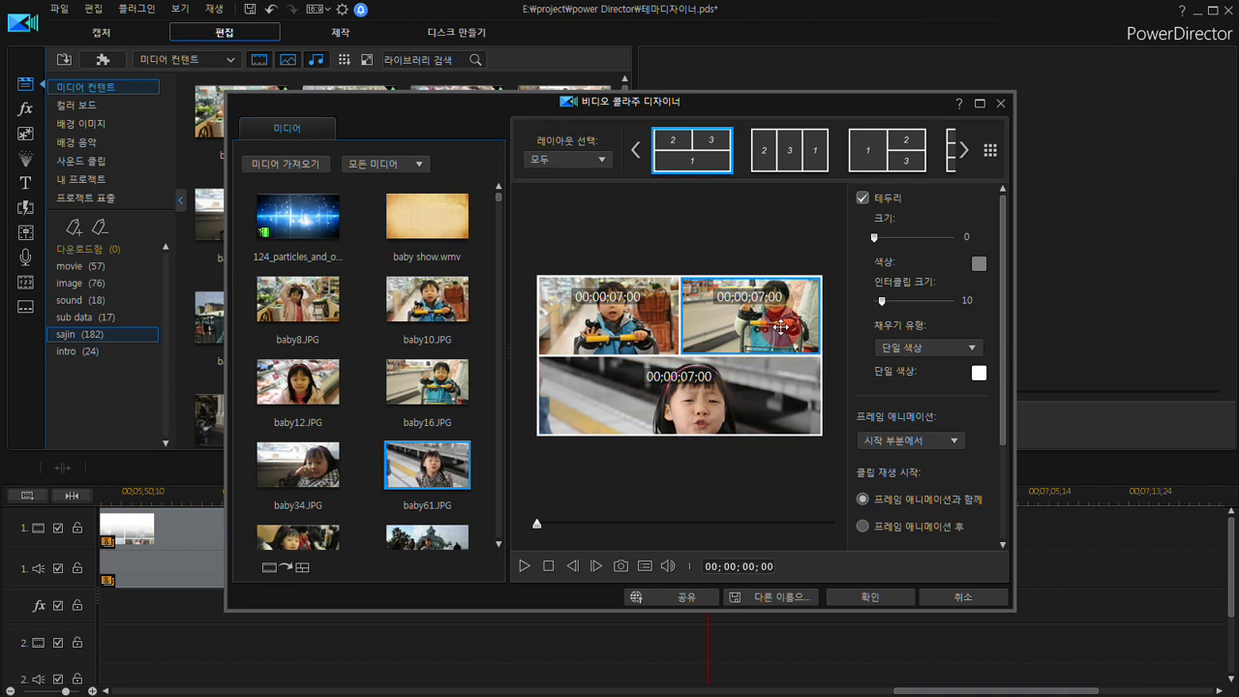
mouse_move(779, 327)
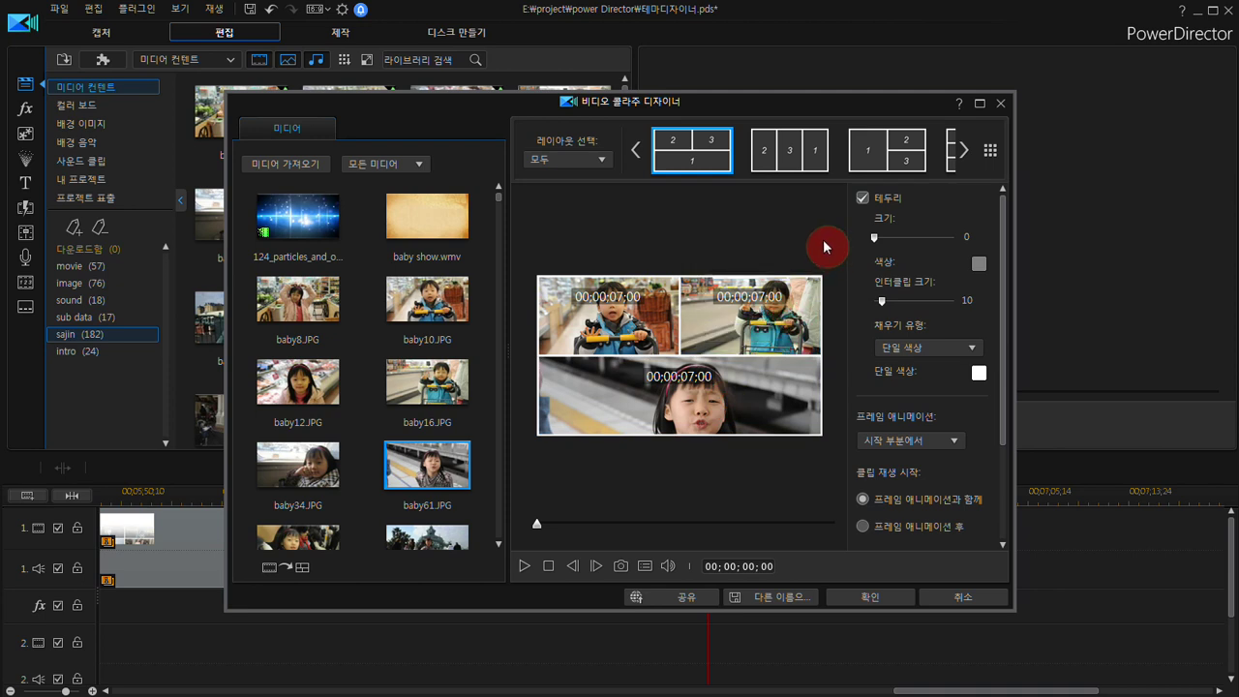
Step: Switch the collage to the layout with a tall frame 1 beside frames 2 and 3 stacked
click(766, 155)
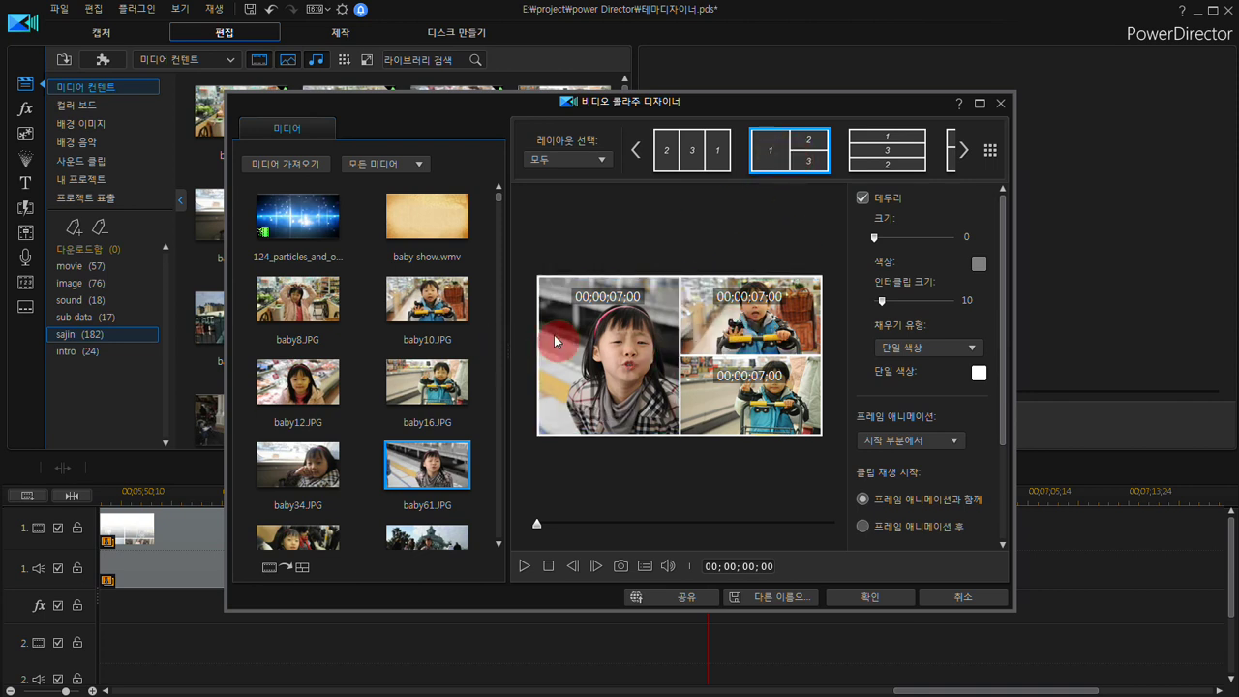
mouse_move(637, 345)
mouse_move(780, 293)
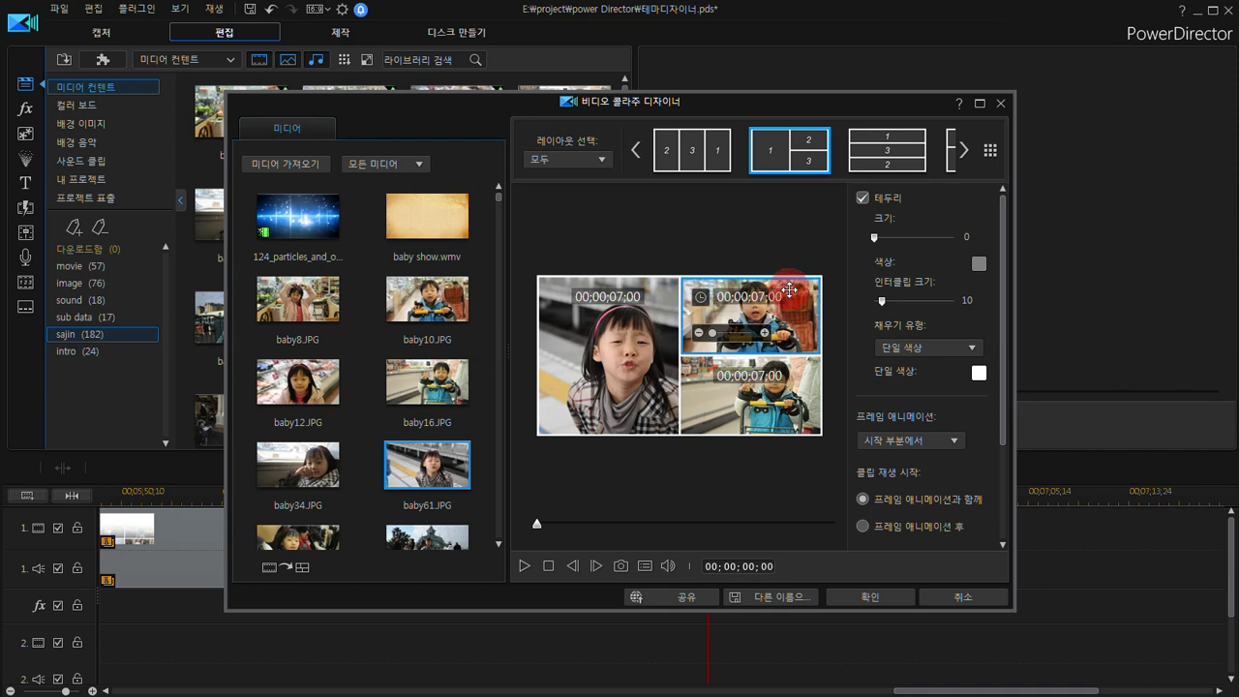
Step: Set the collage border's color to white and its size to 10
click(863, 198)
drag(874, 237, 888, 251)
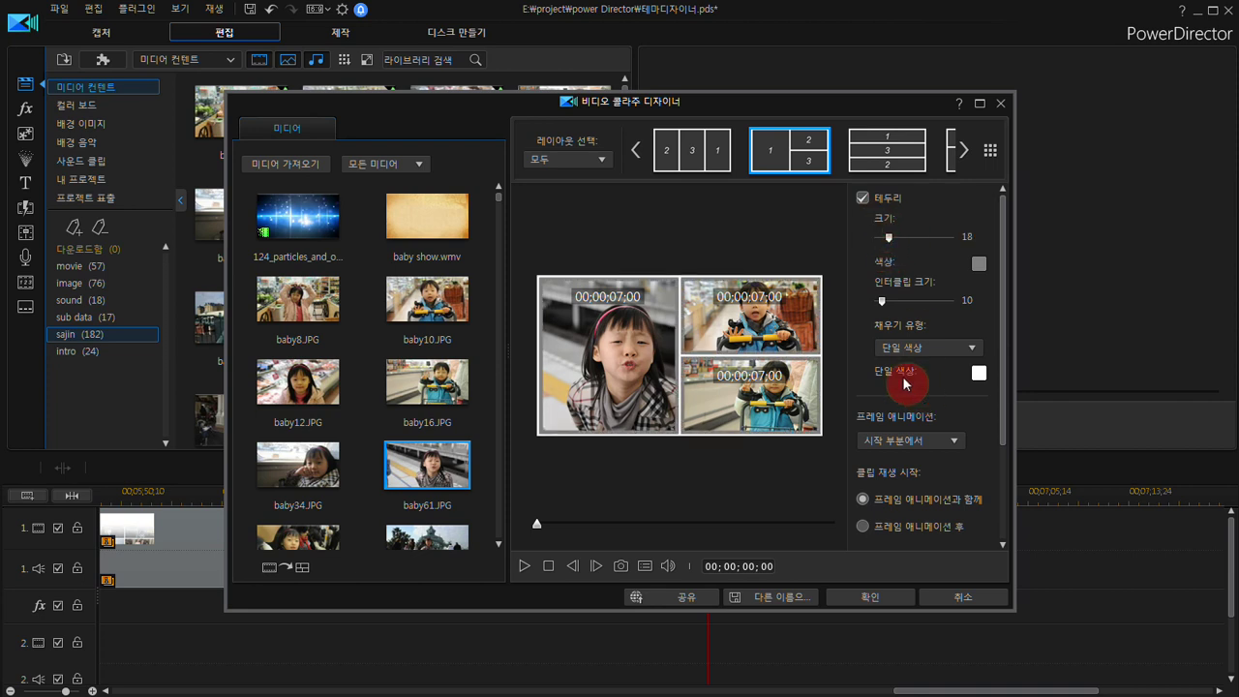
click(978, 265)
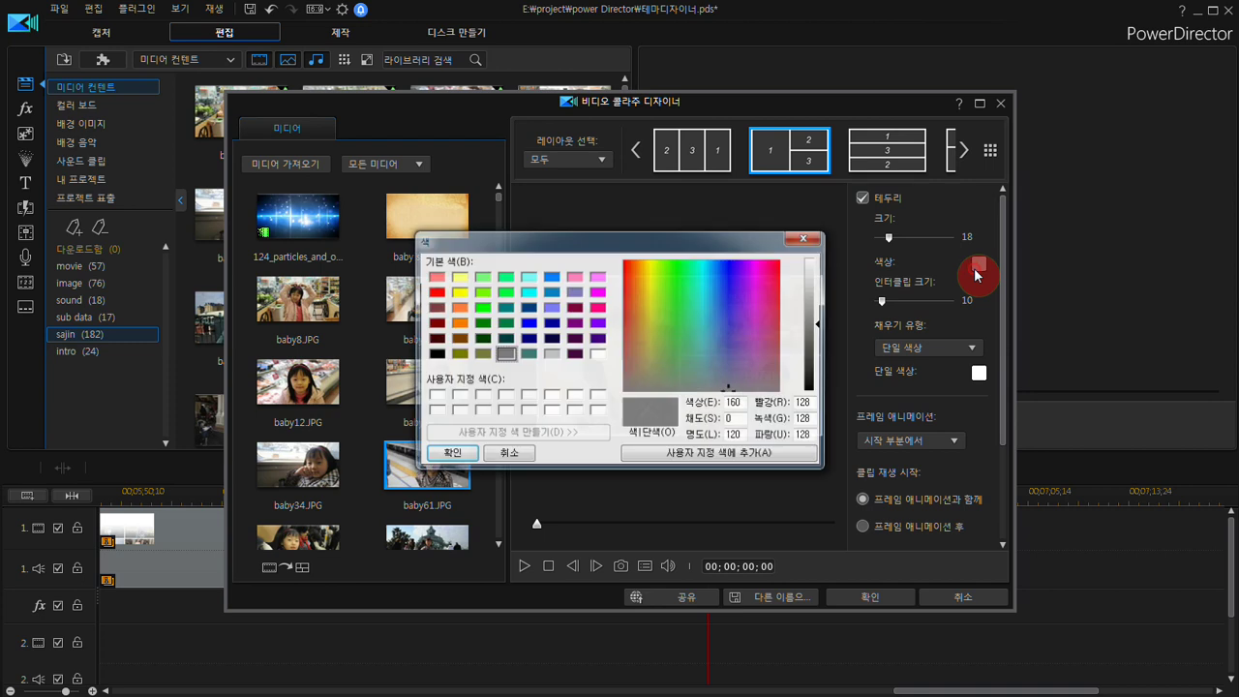
click(596, 356)
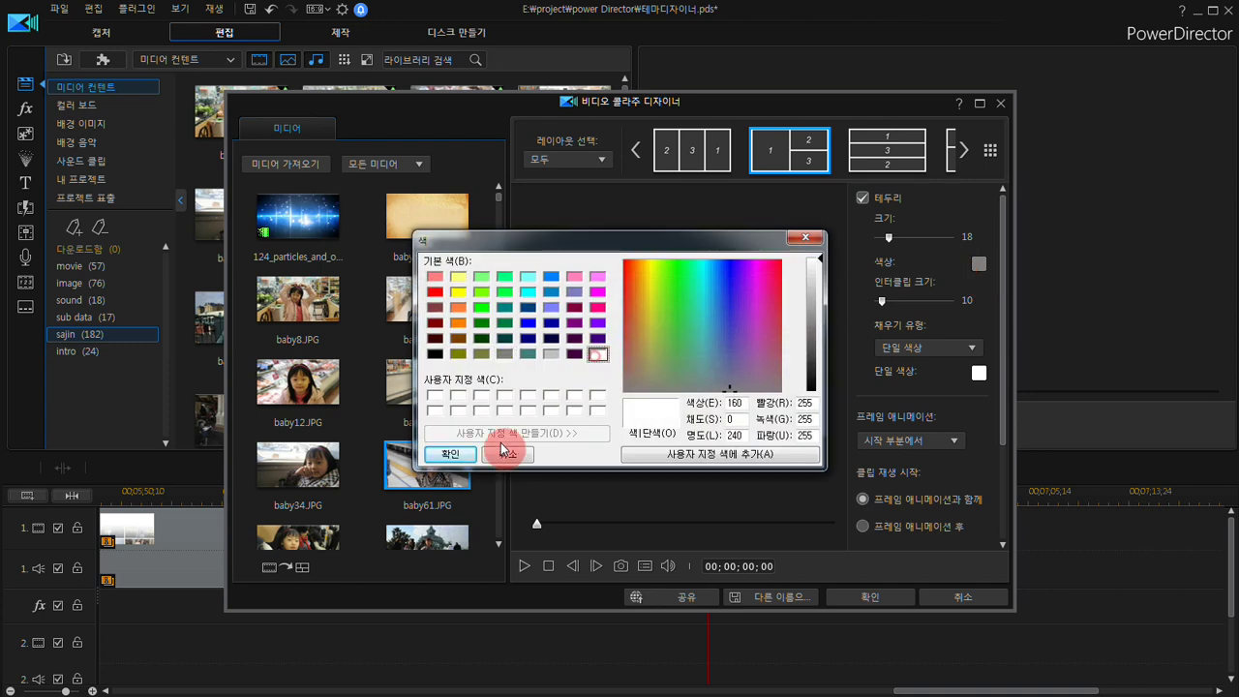
click(450, 454)
drag(919, 242, 884, 242)
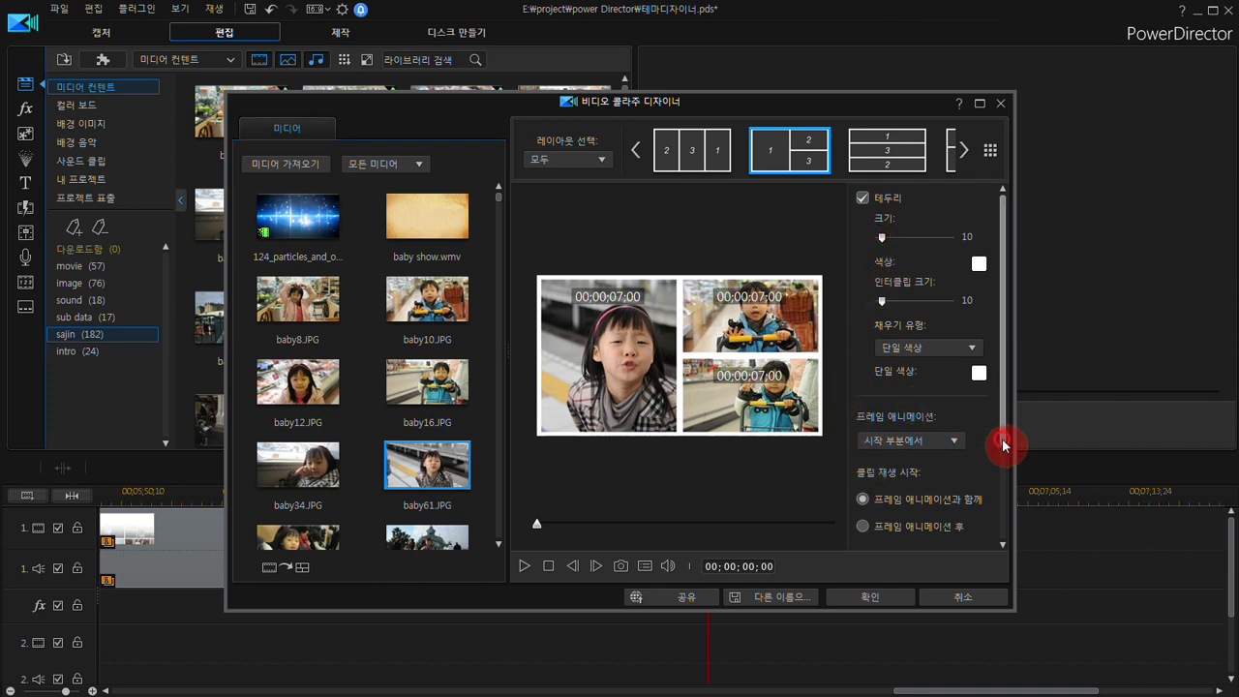
Step: Confirm the collage to insert it after the slideshow on the timeline, and play about its first 5 seconds
scroll(1010, 436, down, 3)
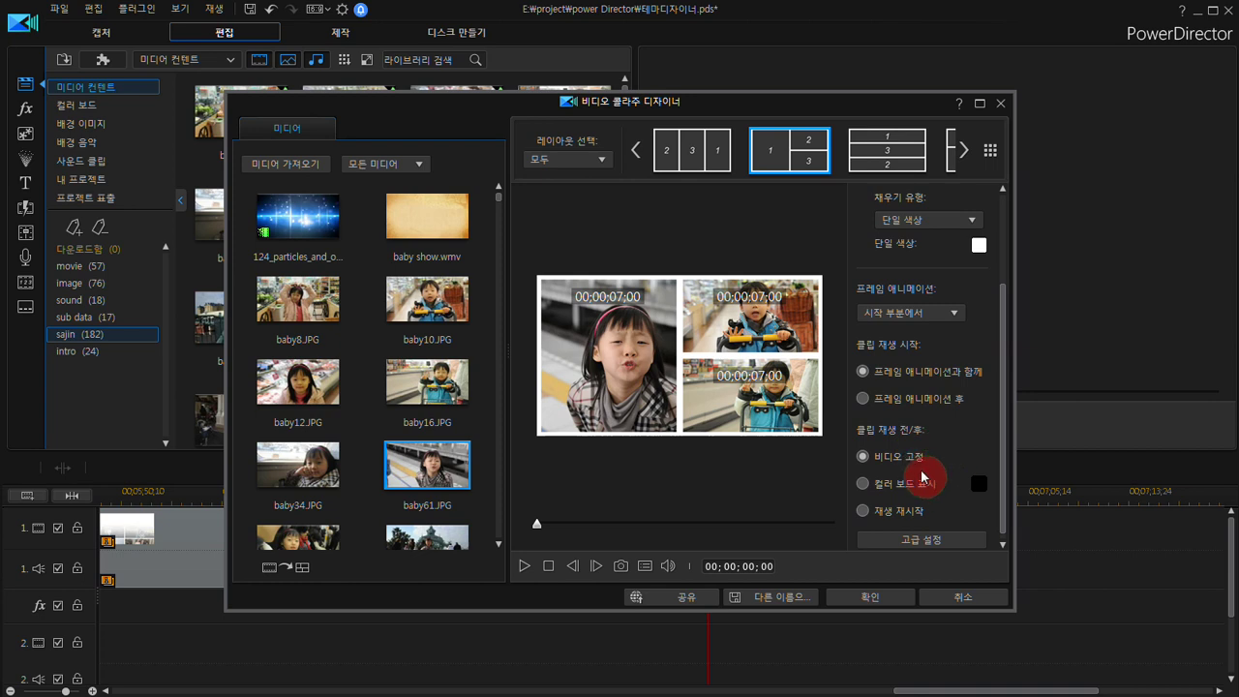
click(869, 597)
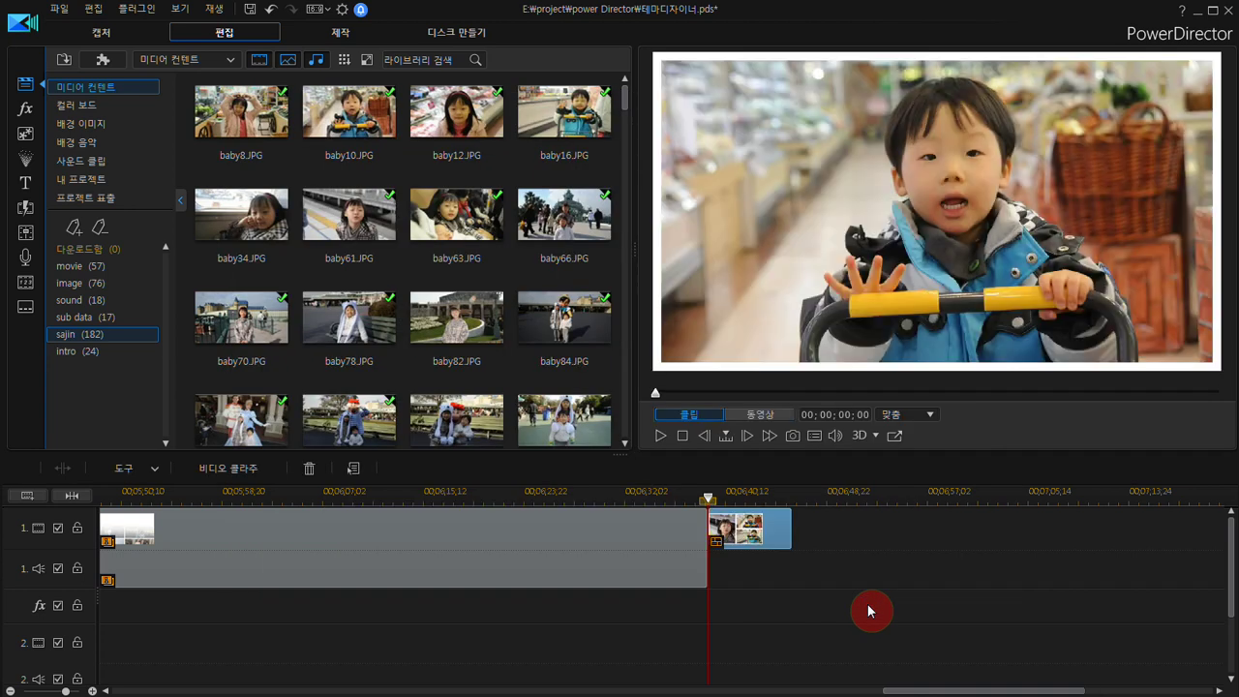
click(661, 435)
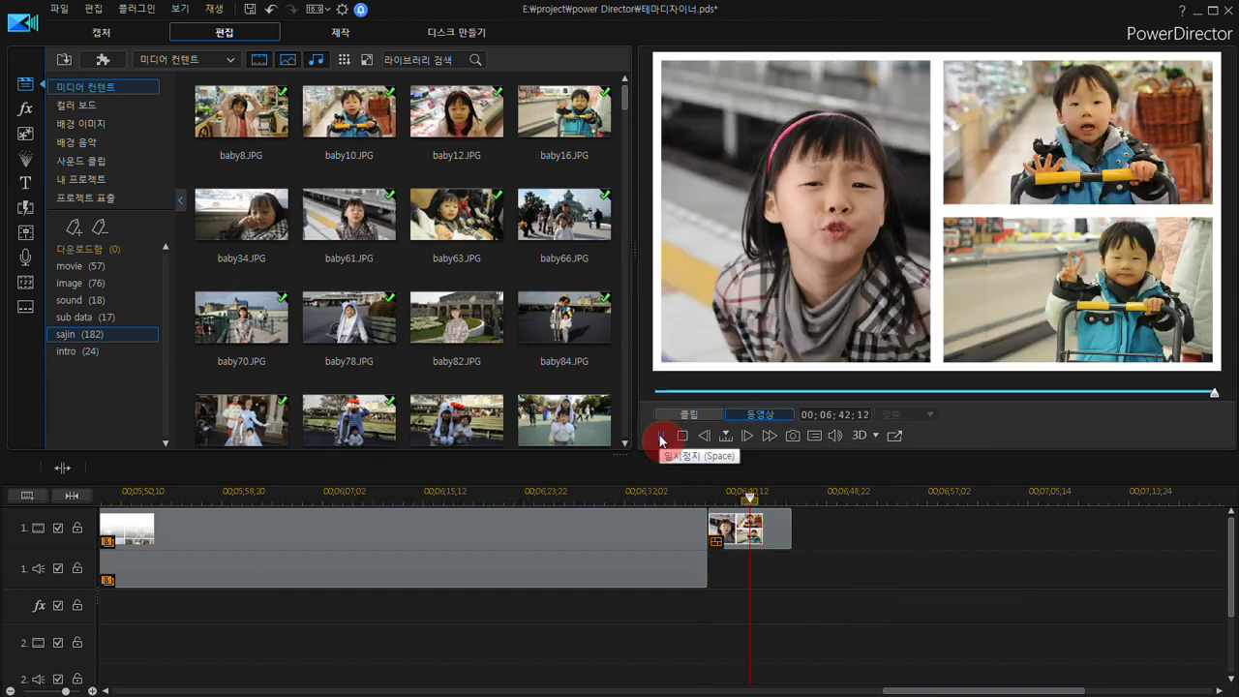
click(659, 436)
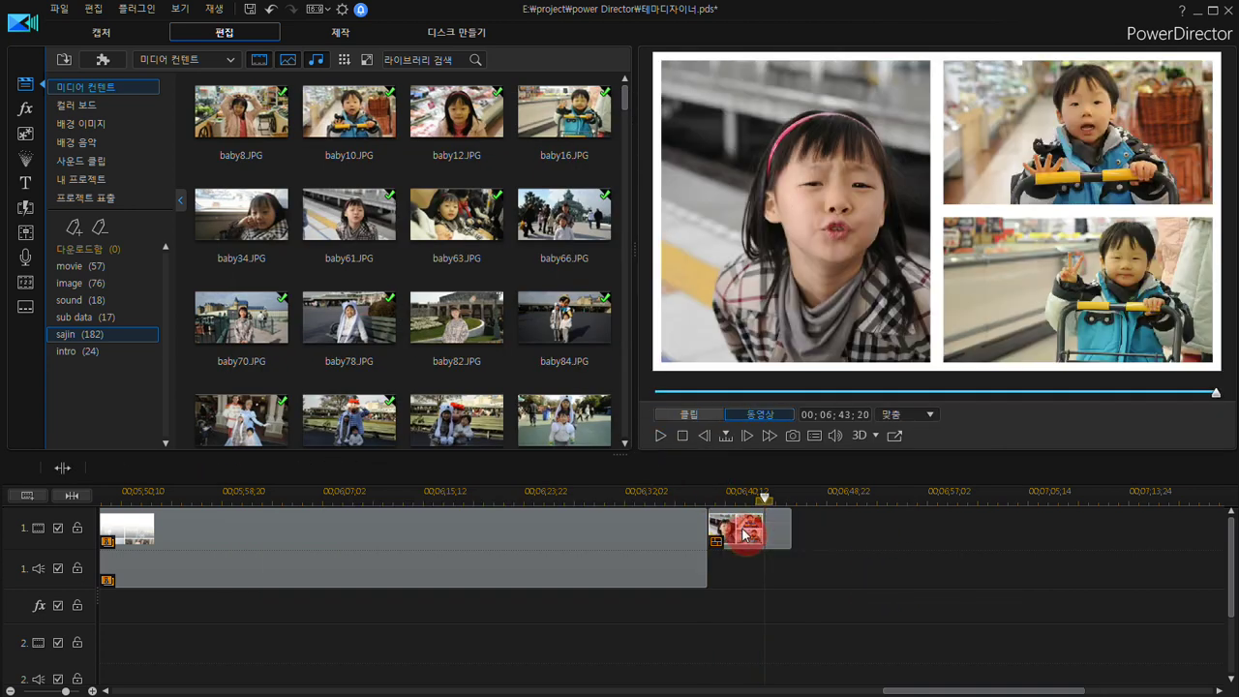
Step: Reopen the timeline's collage clip, set clip playback to start after the frame animation (프레임 애니메이션 후), and confirm
double_click(743, 535)
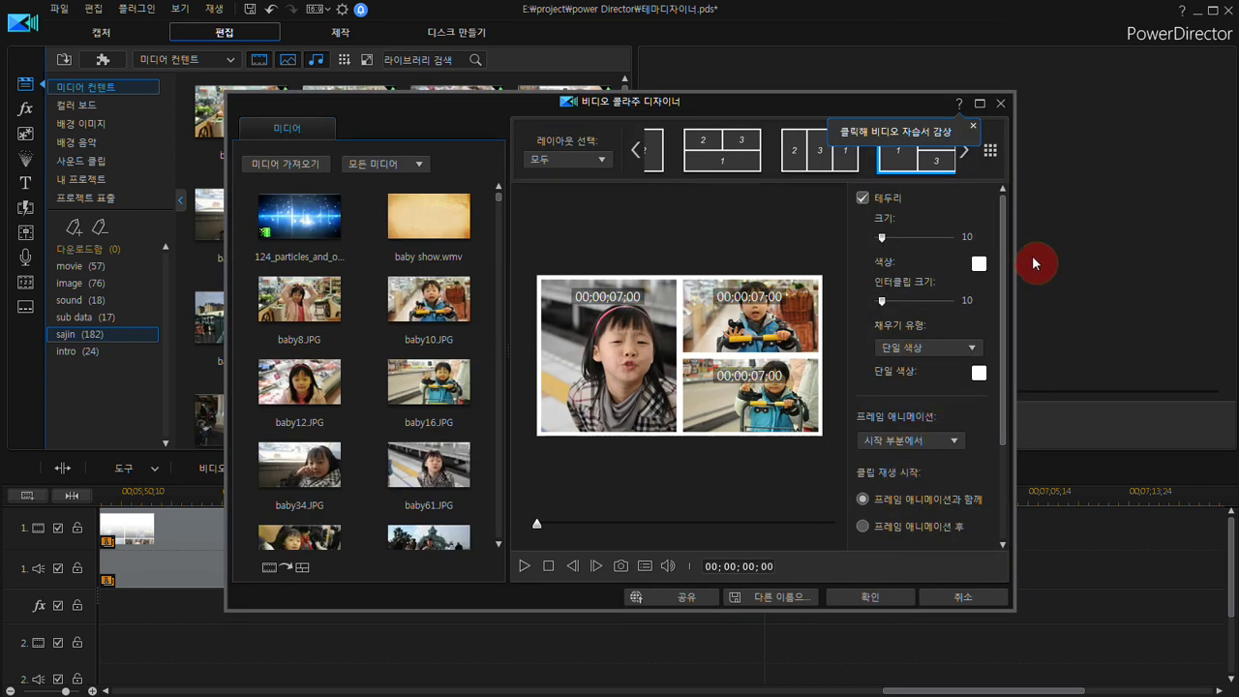
scroll(1005, 286, down, 2)
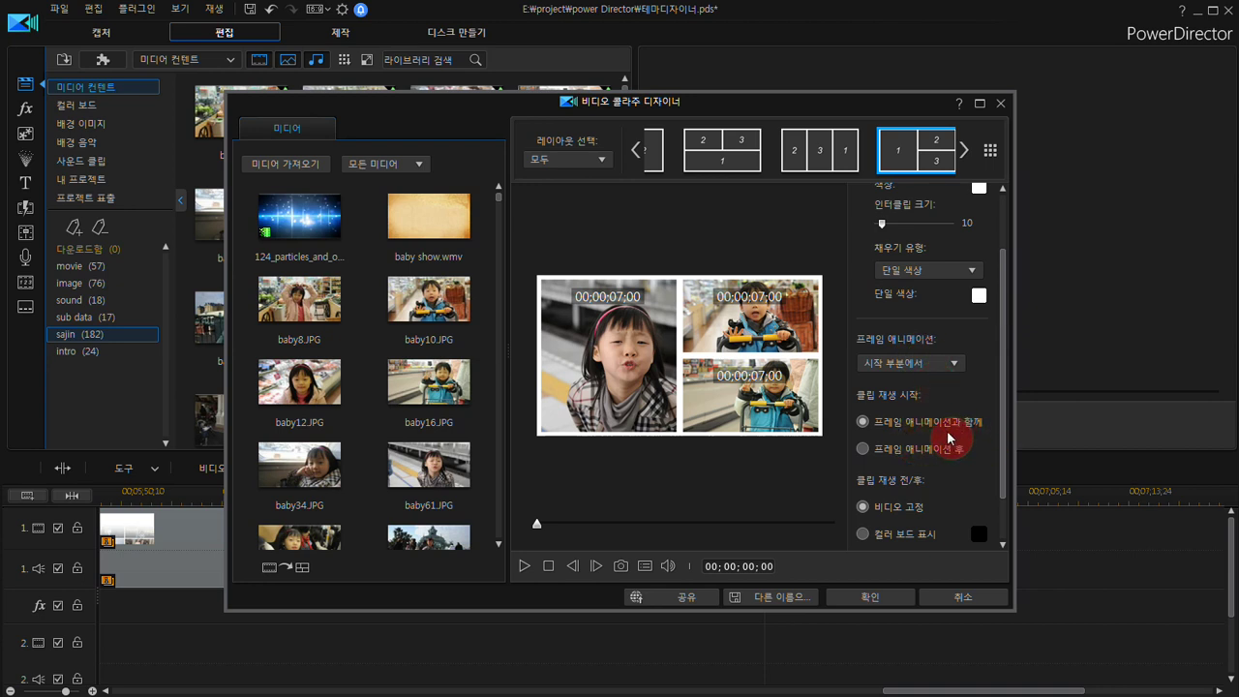
click(863, 450)
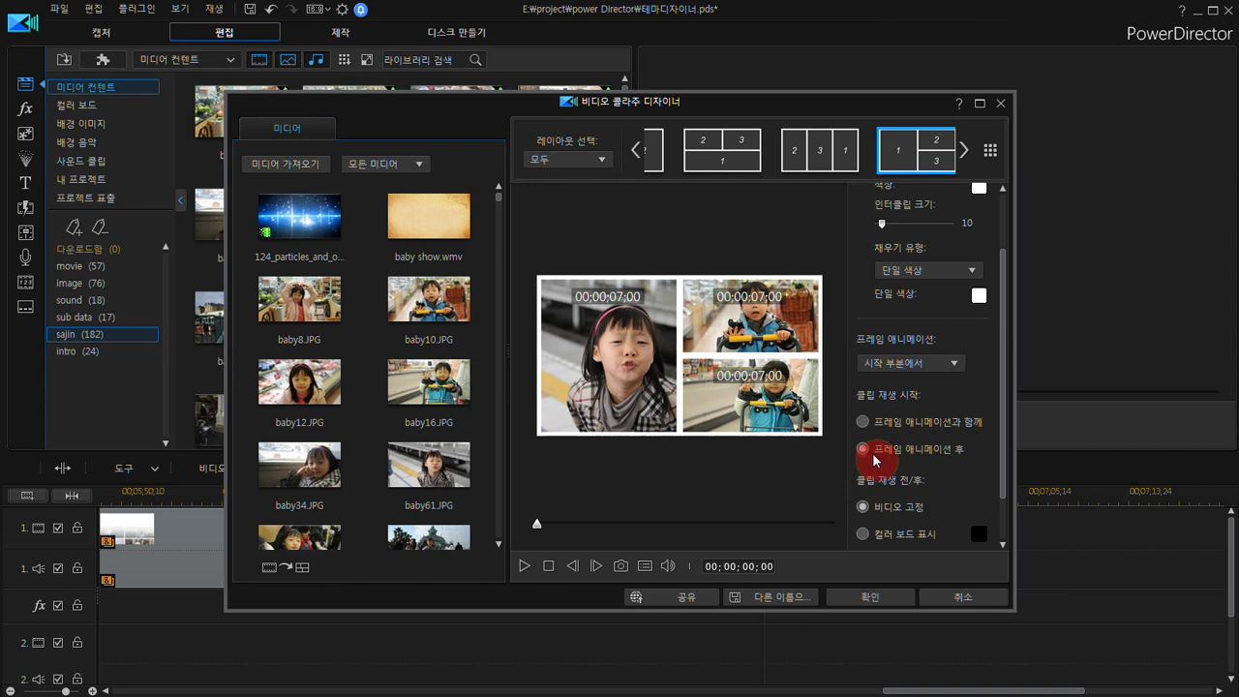
click(894, 599)
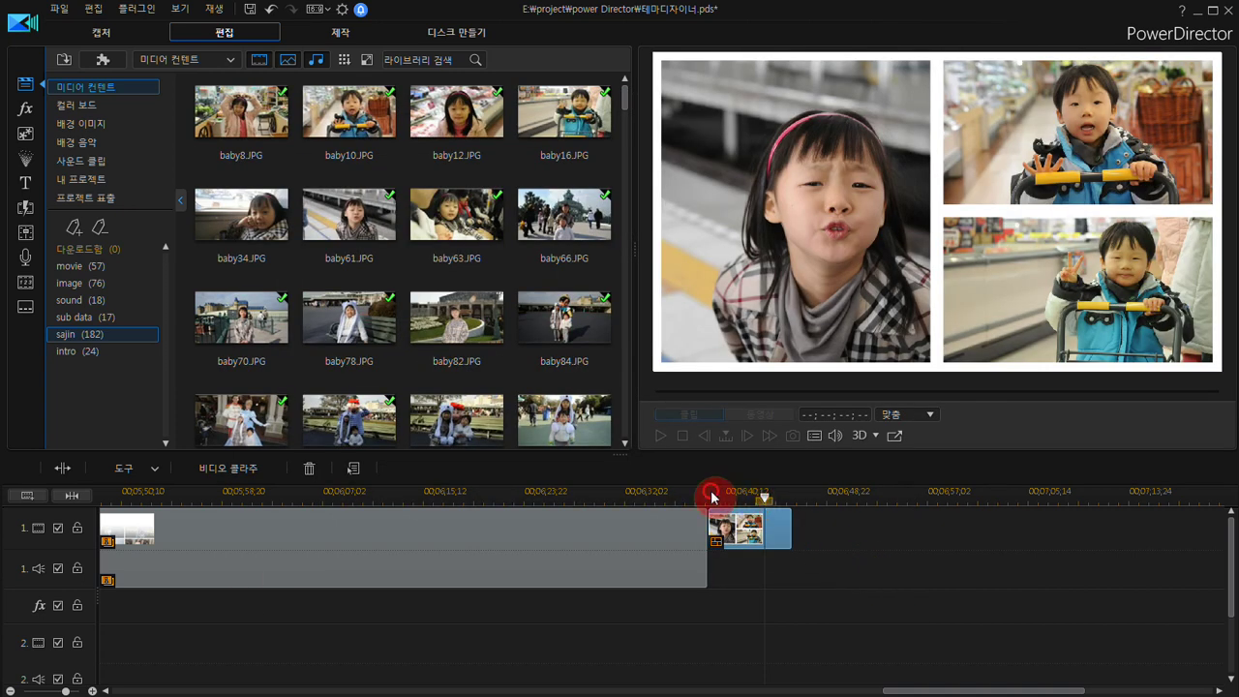
Step: Move the playhead near the start of the edited collage clip and play it
click(711, 497)
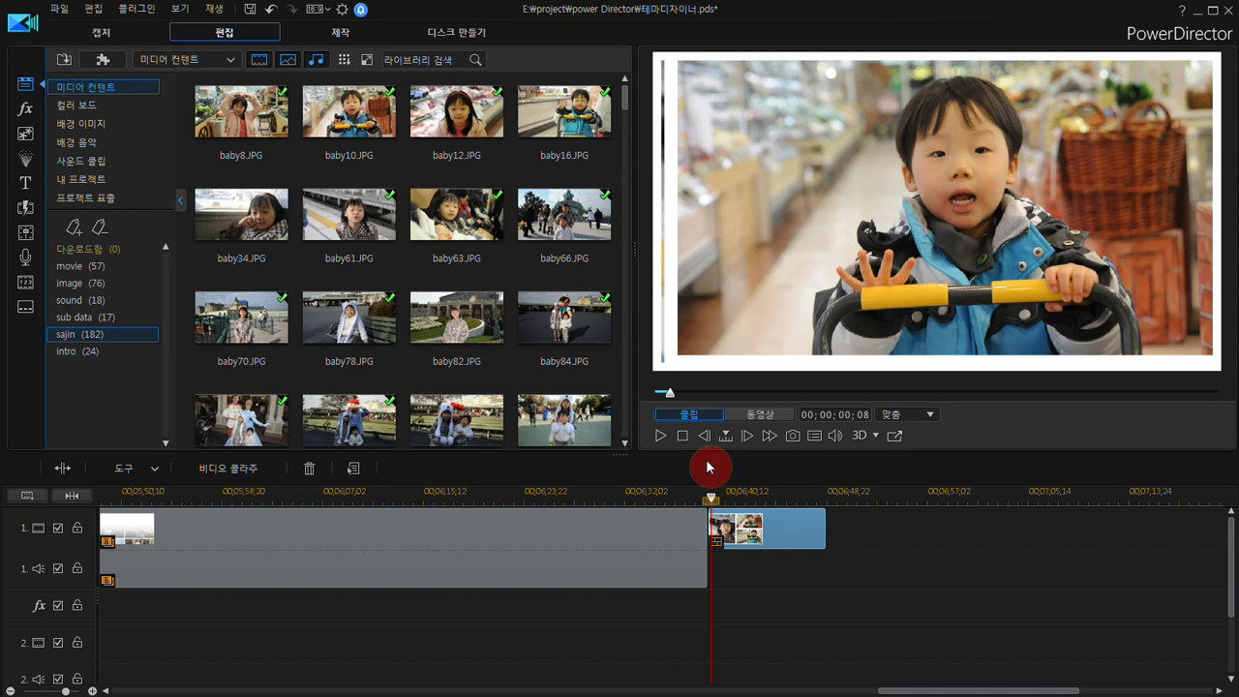
click(662, 436)
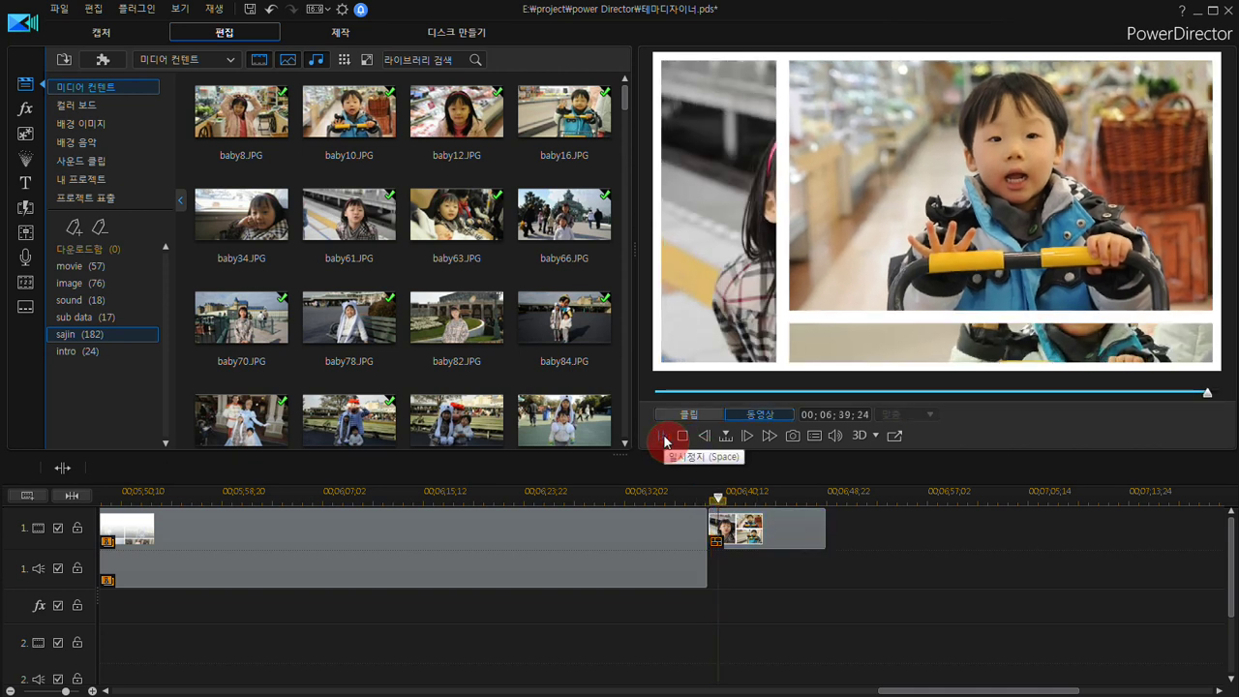